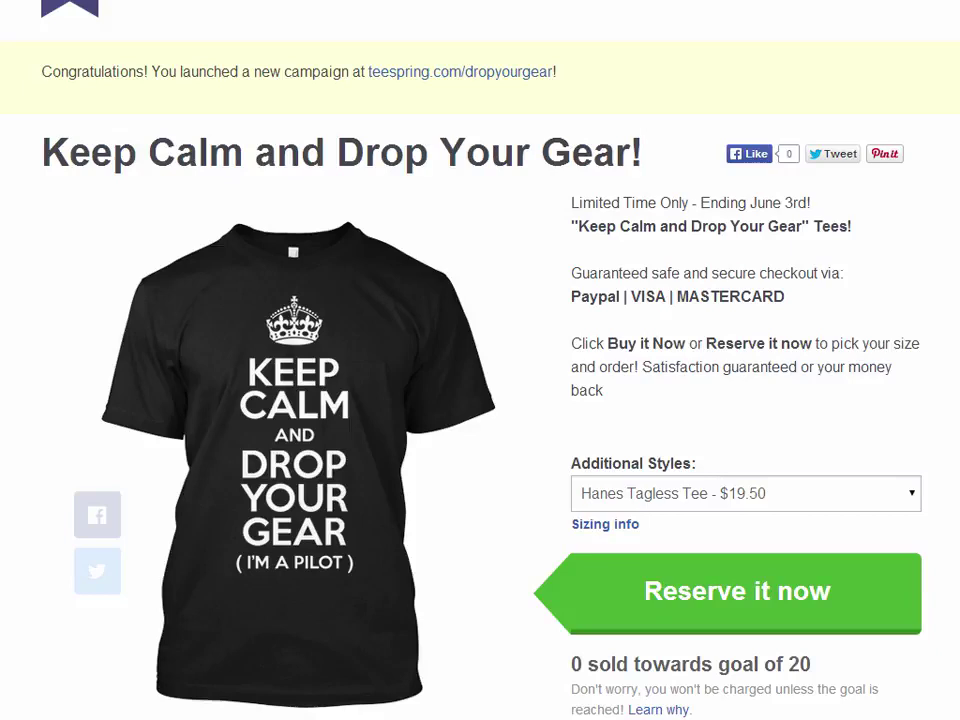
- Review the "Keep Calm and Drop Your Gear!" Teespring campaign page and the matching Drop Your Gear Facebook page
scroll(480, 400, down, 1)
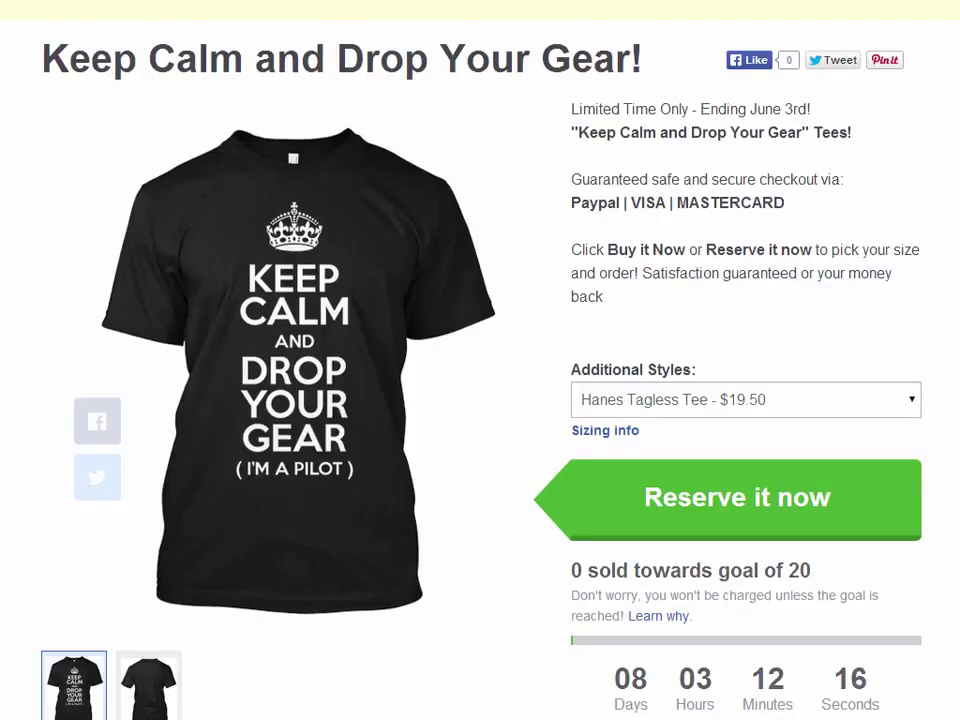
scroll(480, 400, up, 1)
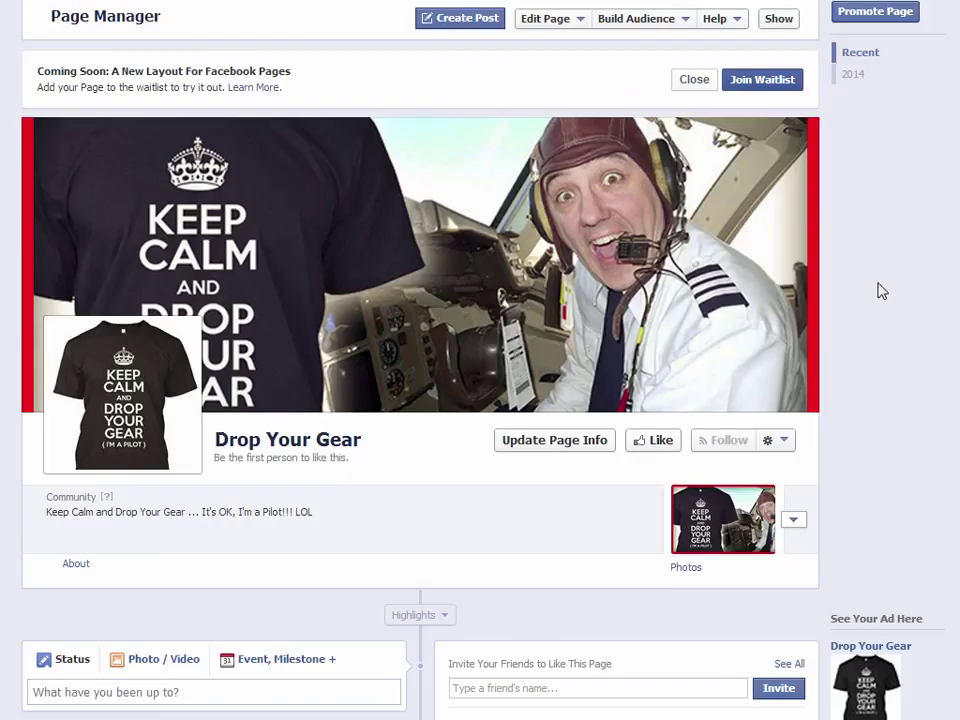
scroll(480, 400, down, 3)
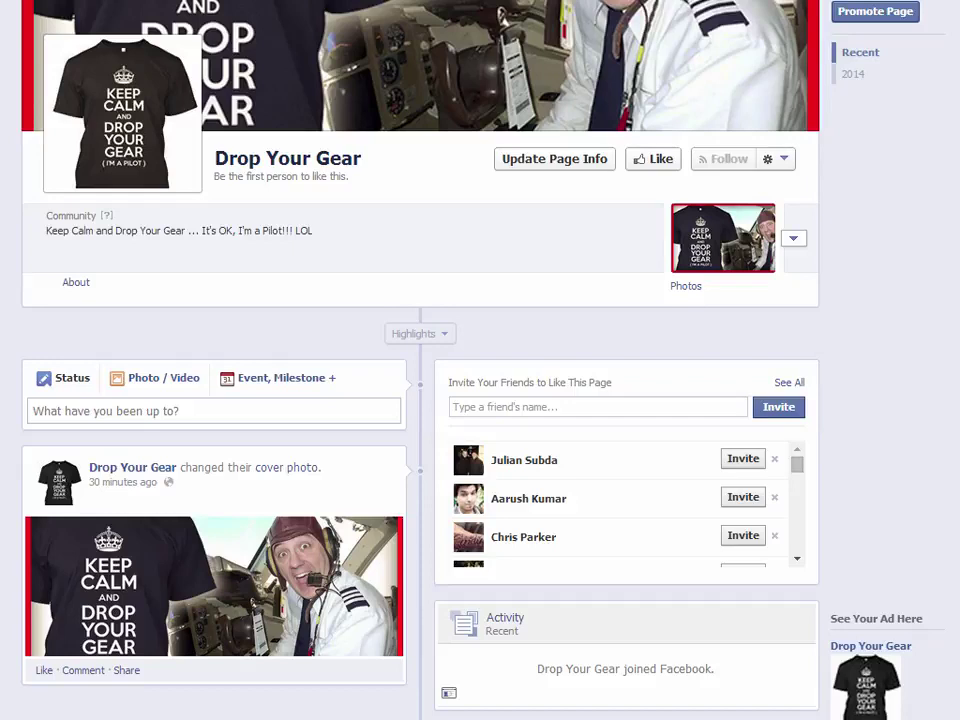
scroll(420, 400, down, 1)
scroll(420, 400, up, 1)
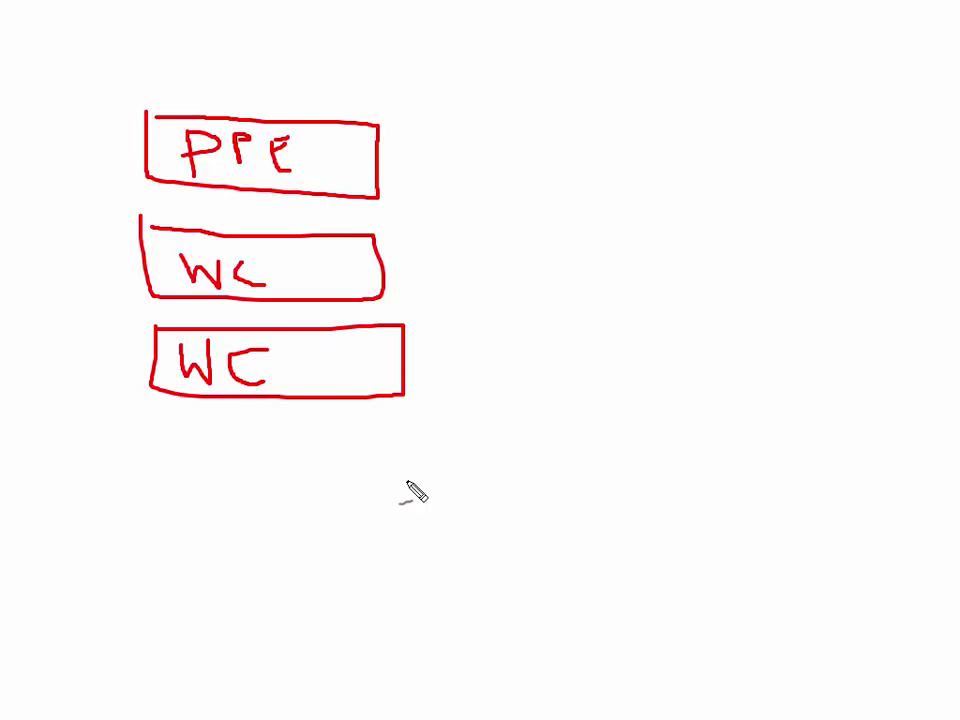
- Write "obj" beneath the three stacked boxes and draw an arrow from the PPE box to a new box labelled "Cam"
mouse_move(249, 462)
mouse_down()
mouse_move(253, 476)
mouse_move(250, 462)
mouse_move(311, 514)
mouse_up()
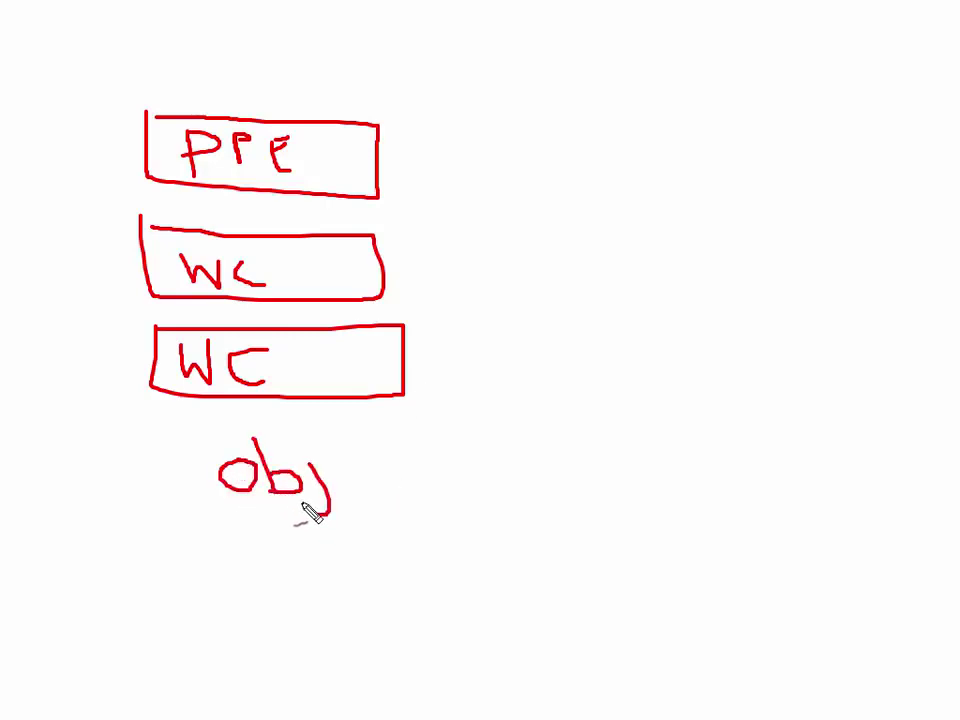
click(300, 439)
mouse_move(364, 160)
mouse_down()
mouse_move(492, 158)
mouse_move(478, 168)
mouse_up()
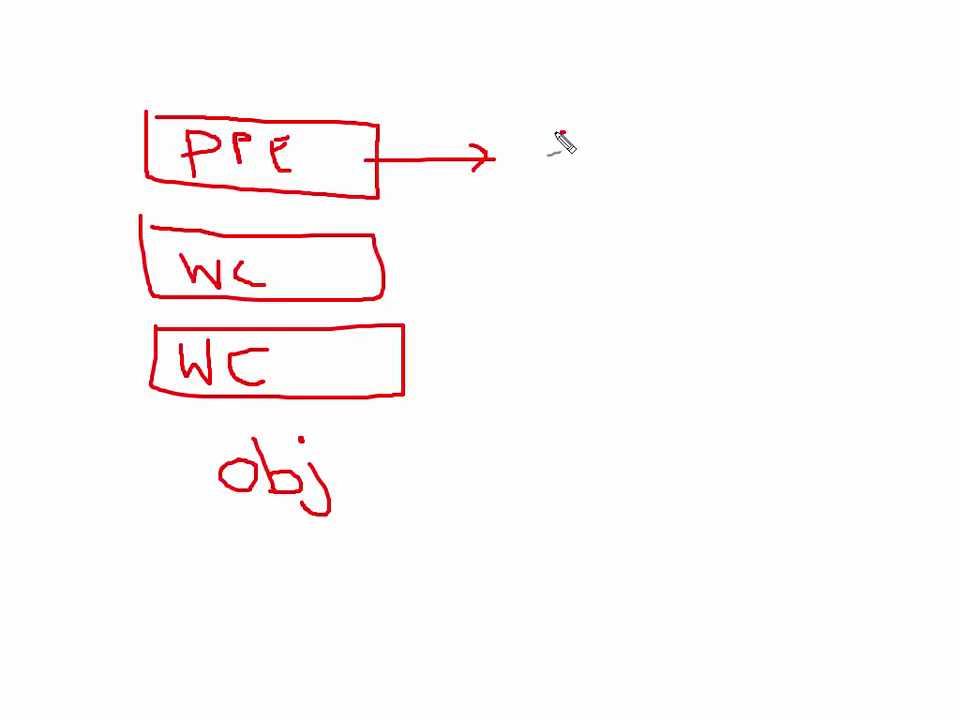
drag(564, 140, 560, 188)
mouse_move(607, 150)
mouse_down()
mouse_move(621, 192)
mouse_move(692, 195)
mouse_up()
mouse_move(520, 117)
mouse_down()
mouse_move(712, 228)
mouse_move(712, 120)
mouse_move(522, 114)
mouse_up()
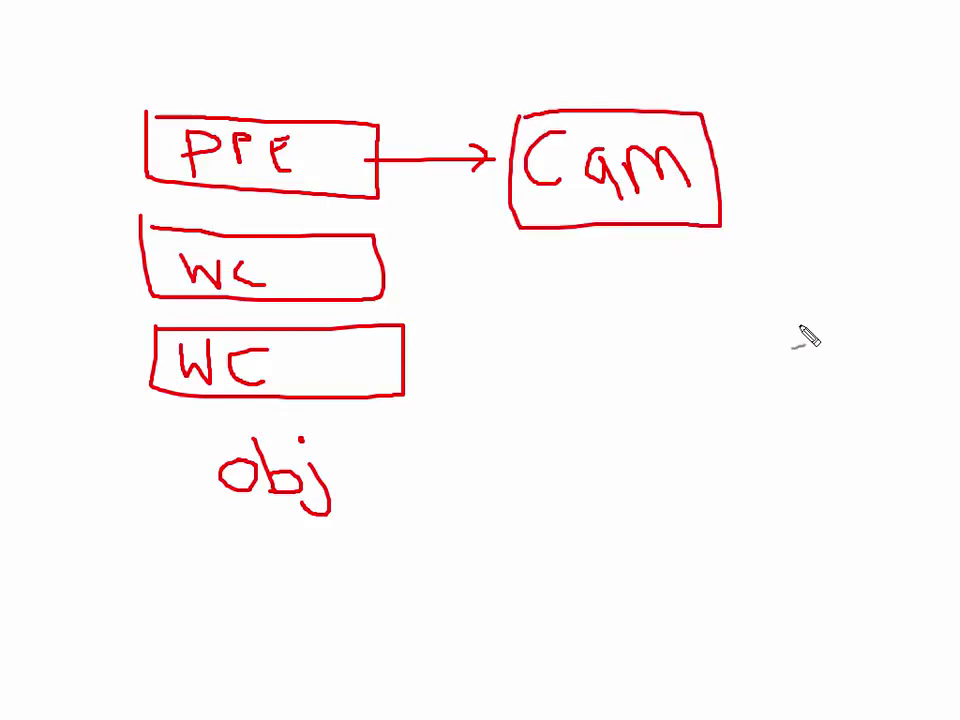
- Draw an arrow below the Cam box, add a row of three boxes with the first labelled "as", and branch the third into two smaller boxes
mouse_move(628, 234)
mouse_down()
mouse_move(633, 298)
mouse_move(645, 270)
mouse_up()
mouse_move(541, 325)
mouse_down()
mouse_move(520, 332)
mouse_move(566, 350)
mouse_up()
mouse_move(511, 316)
mouse_down()
mouse_move(600, 368)
mouse_move(600, 313)
mouse_move(505, 316)
mouse_up()
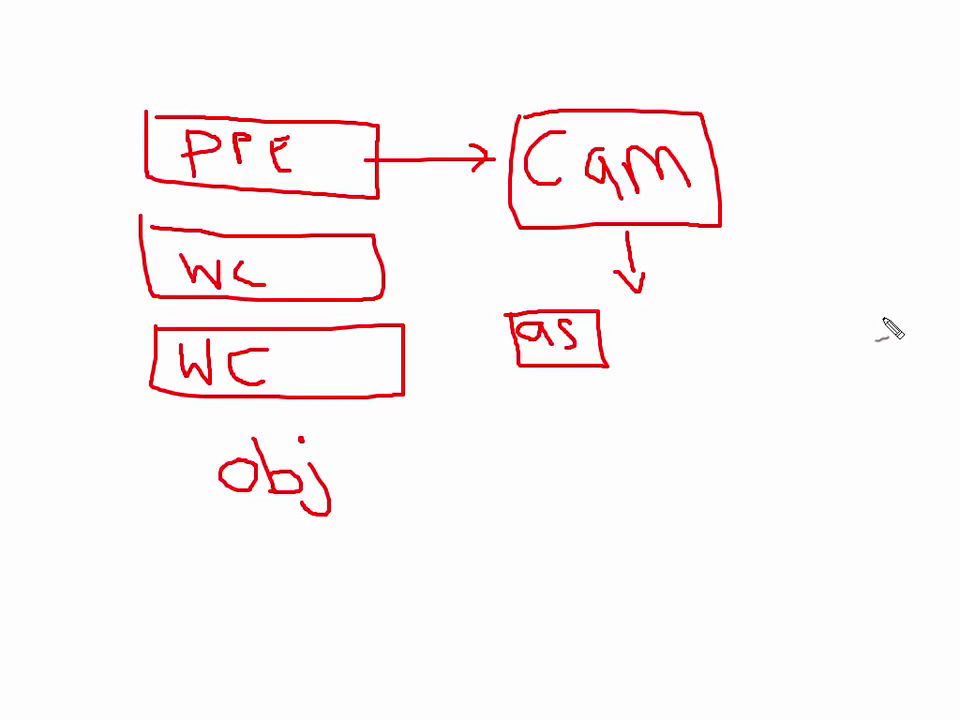
mouse_move(627, 309)
mouse_down()
mouse_move(690, 368)
mouse_move(699, 312)
mouse_move(636, 312)
mouse_up()
mouse_move(744, 306)
mouse_down()
mouse_move(744, 356)
mouse_move(840, 330)
mouse_move(744, 306)
mouse_up()
mouse_move(760, 366)
mouse_down()
mouse_move(760, 423)
mouse_move(767, 418)
mouse_move(741, 490)
mouse_move(793, 457)
mouse_move(736, 456)
mouse_up()
mouse_move(831, 368)
mouse_down()
mouse_move(831, 428)
mouse_move(874, 486)
mouse_move(853, 450)
mouse_move(819, 446)
mouse_up()
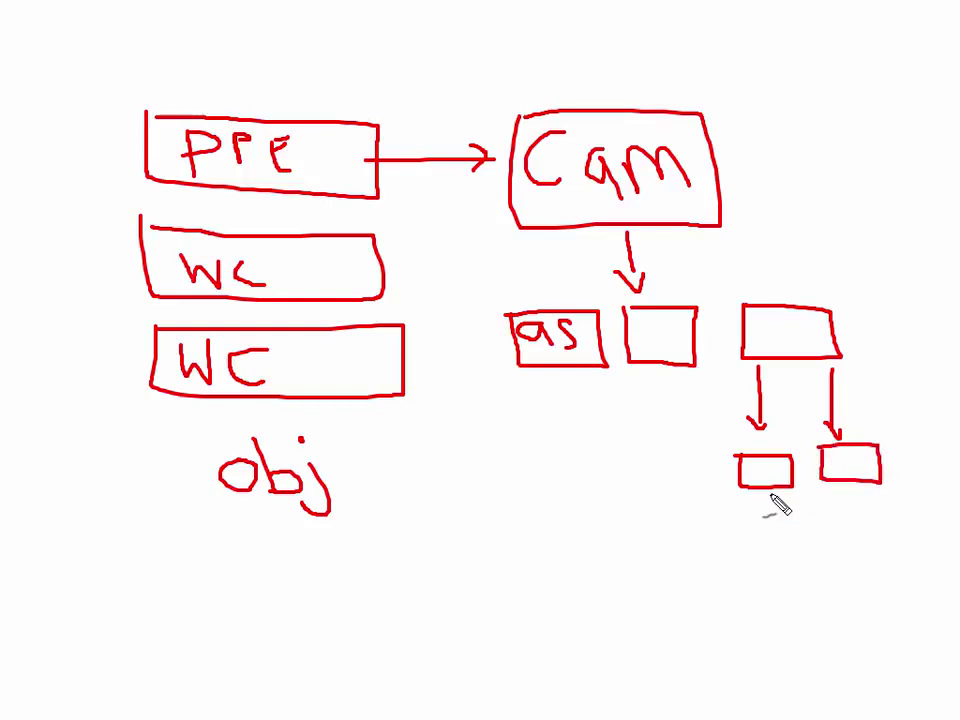
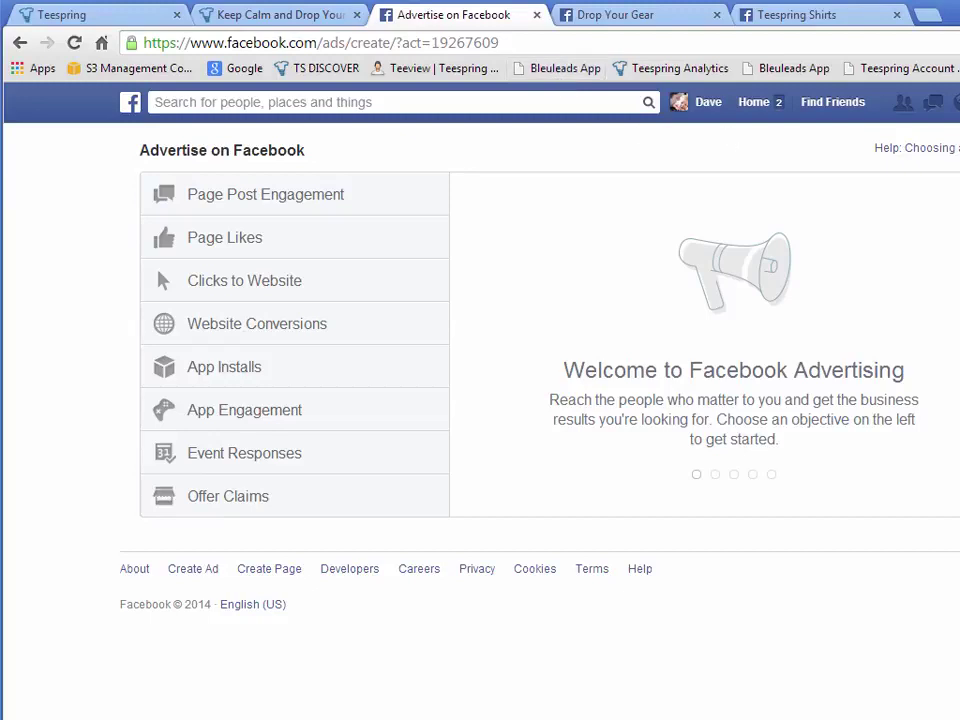
- Search Facebook for "ads manager" and open the Ads Manager app
click(672, 104)
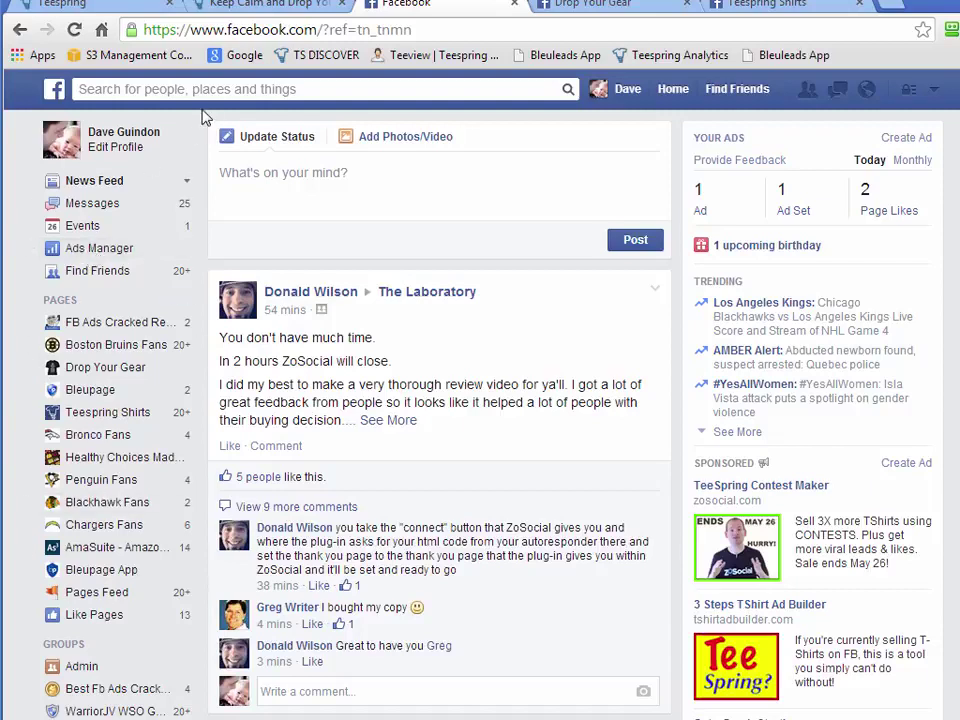
click(135, 90)
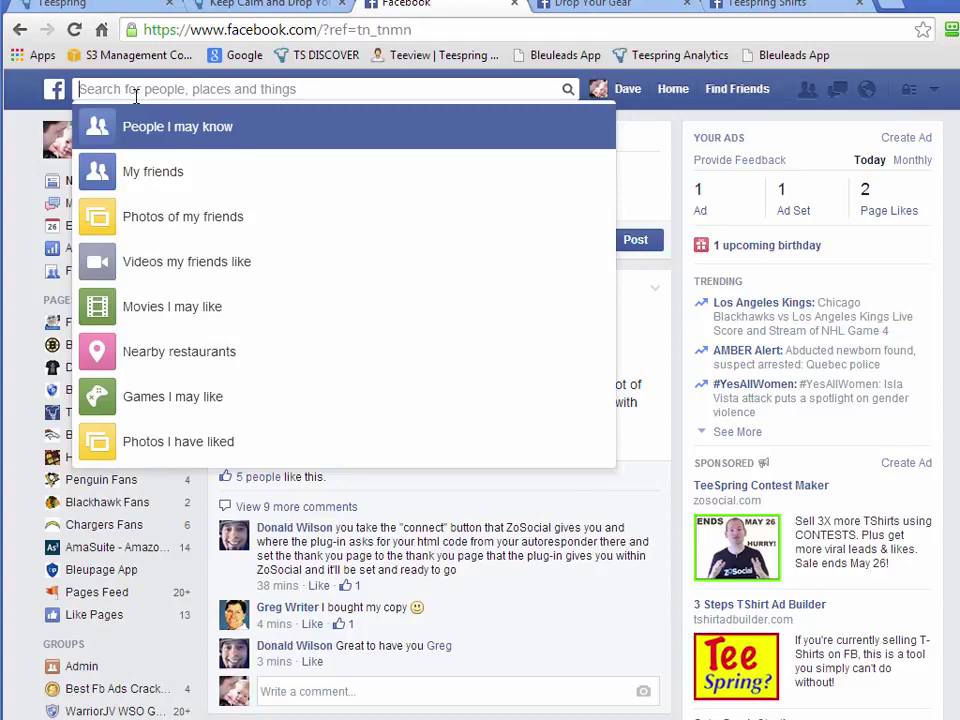
text(ads manager)
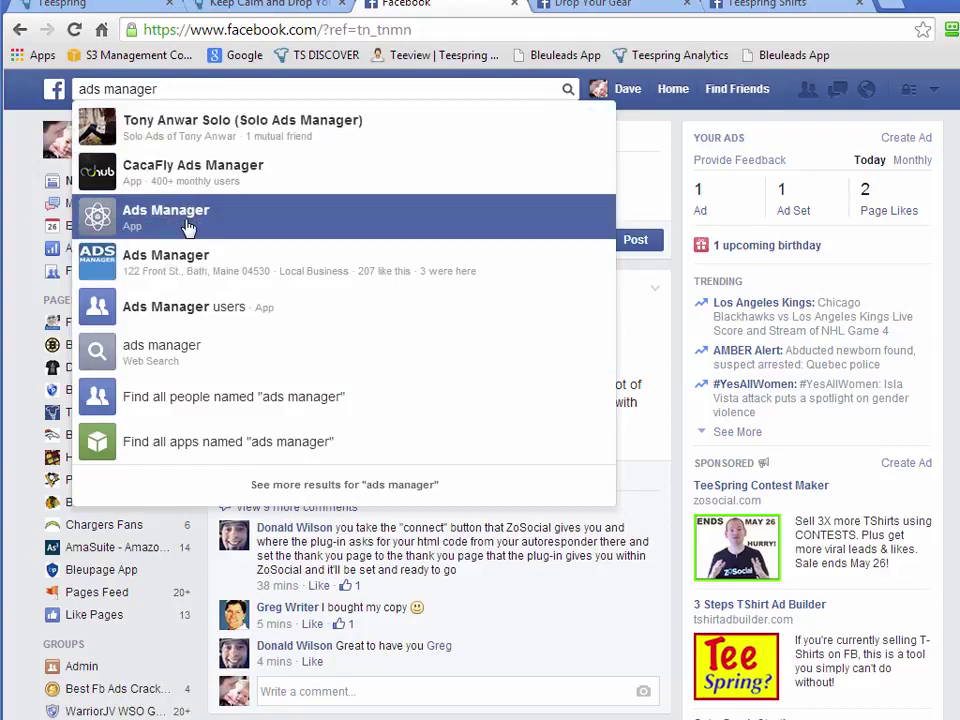
click(188, 228)
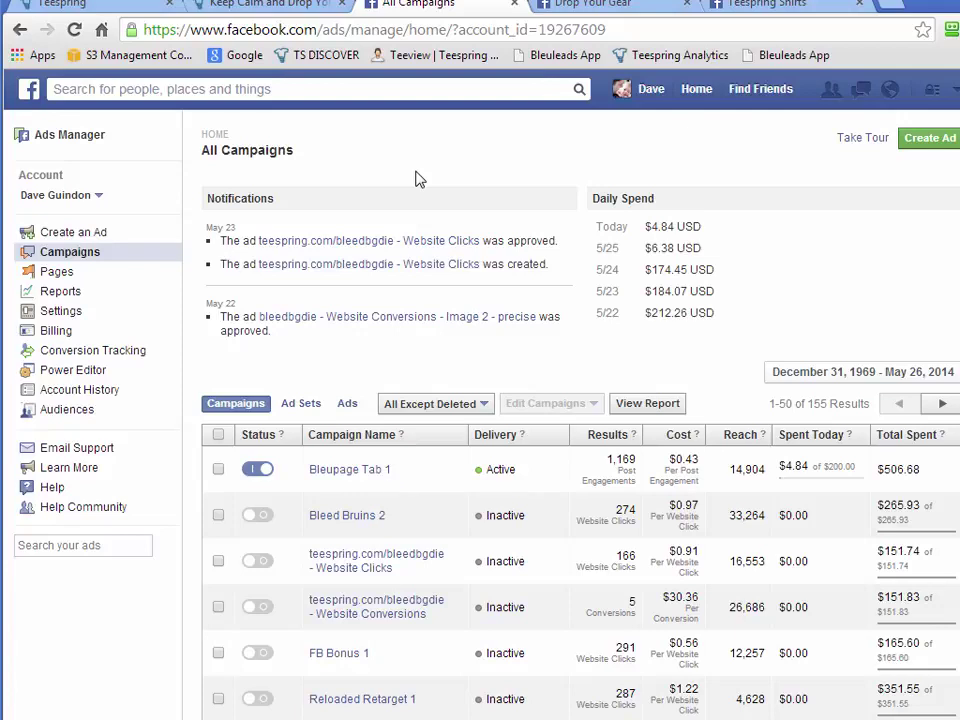
- Start creating a new ad from the All Campaigns overview to reach the advertising objectives
click(932, 145)
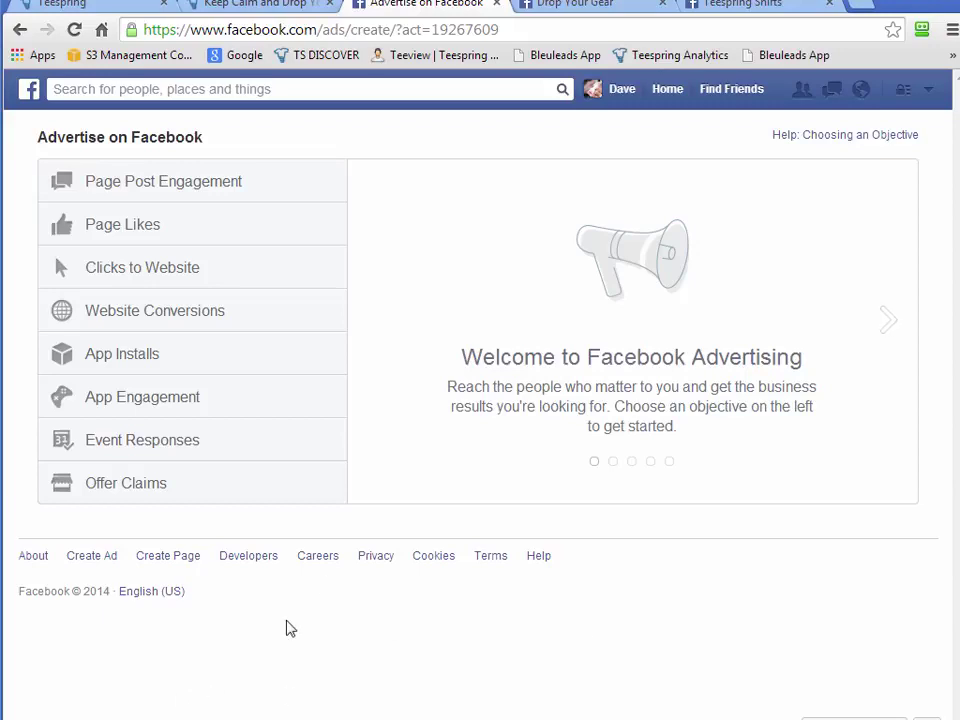
key(F5)
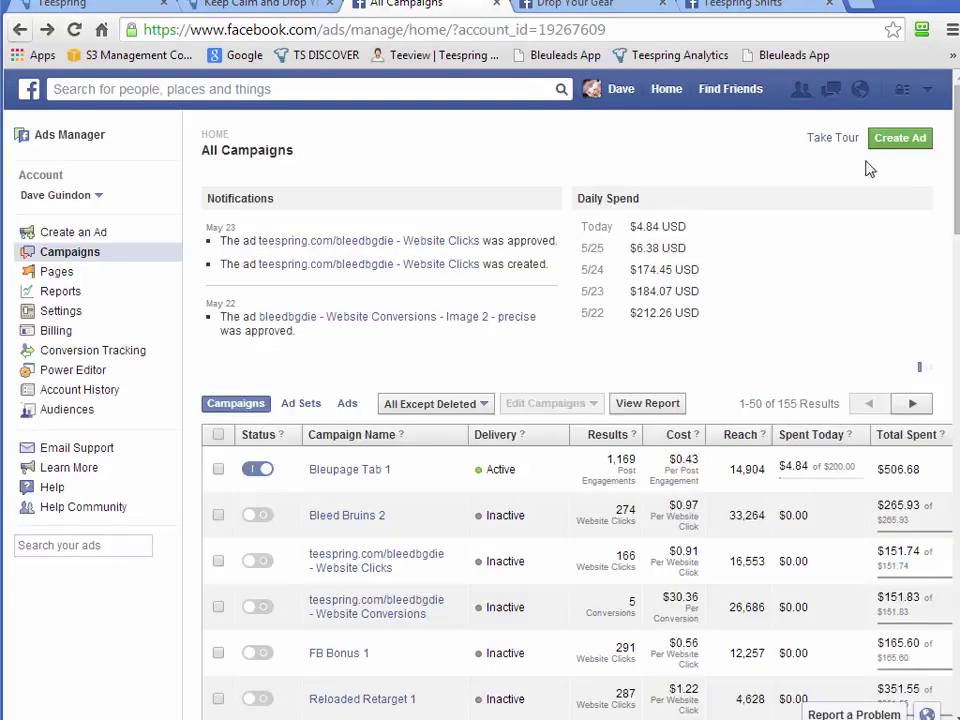
click(886, 144)
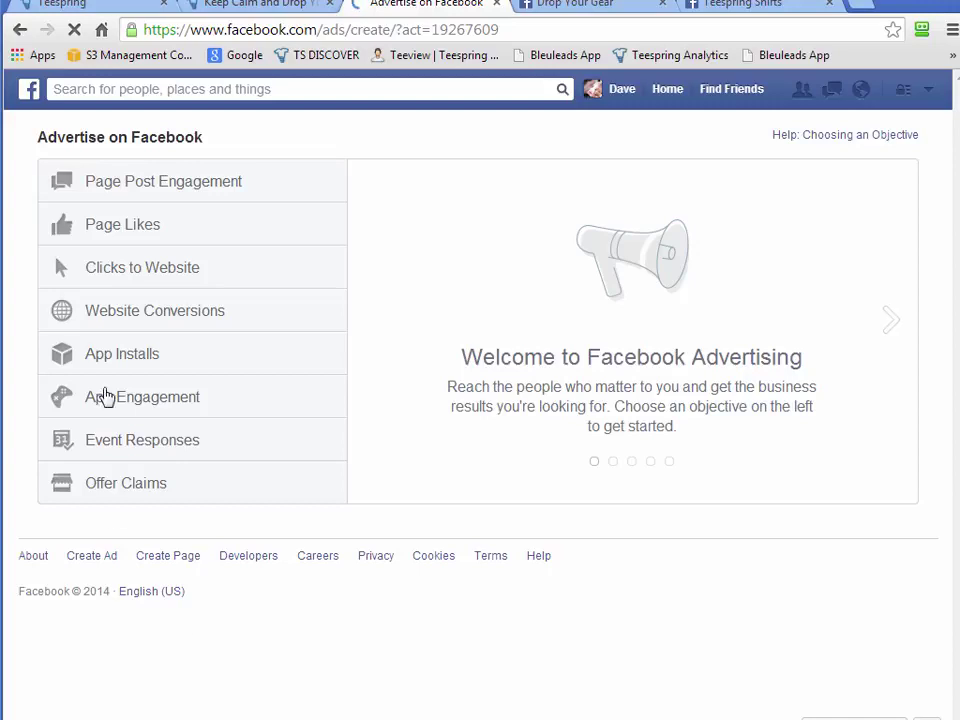
click(160, 193)
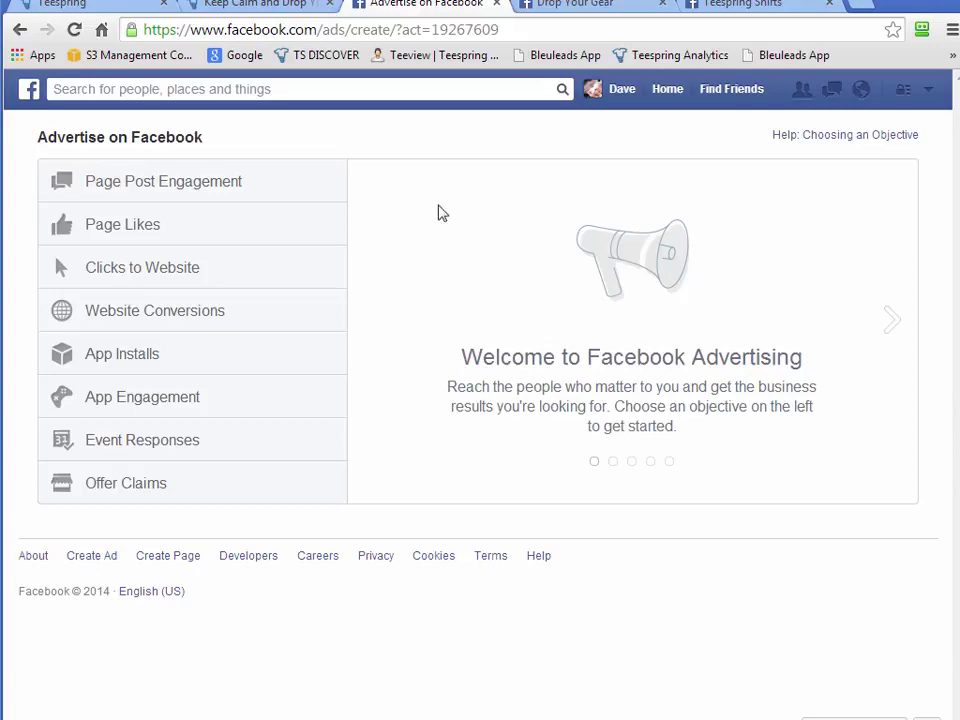
- Switch to the Drop Your Gear Facebook page and dismiss the notice about the new page layout
click(574, 8)
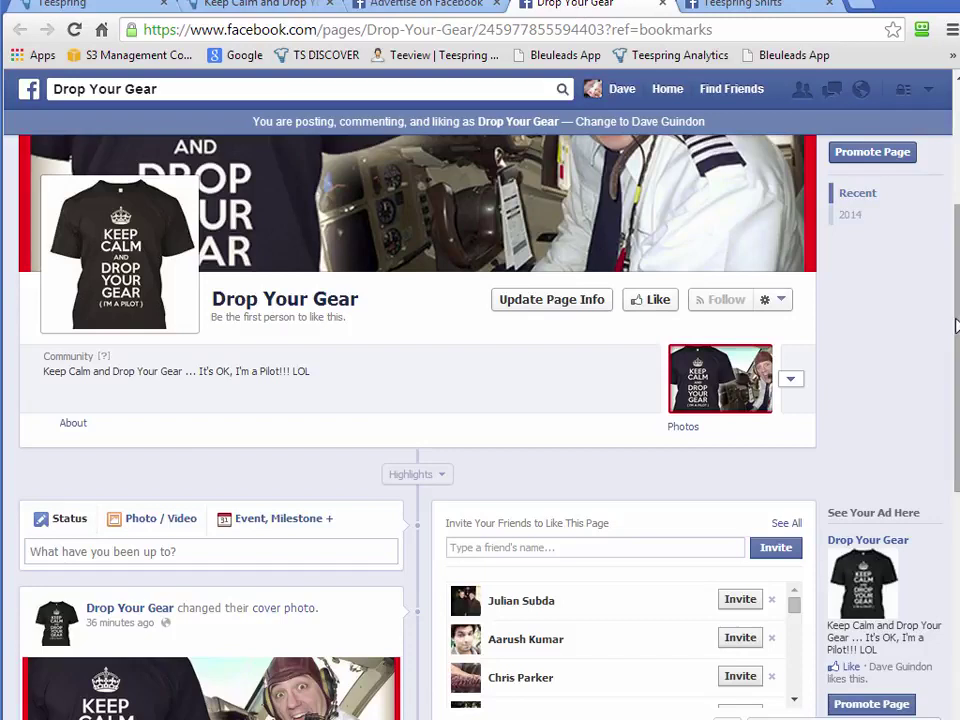
drag(957, 321, 955, 197)
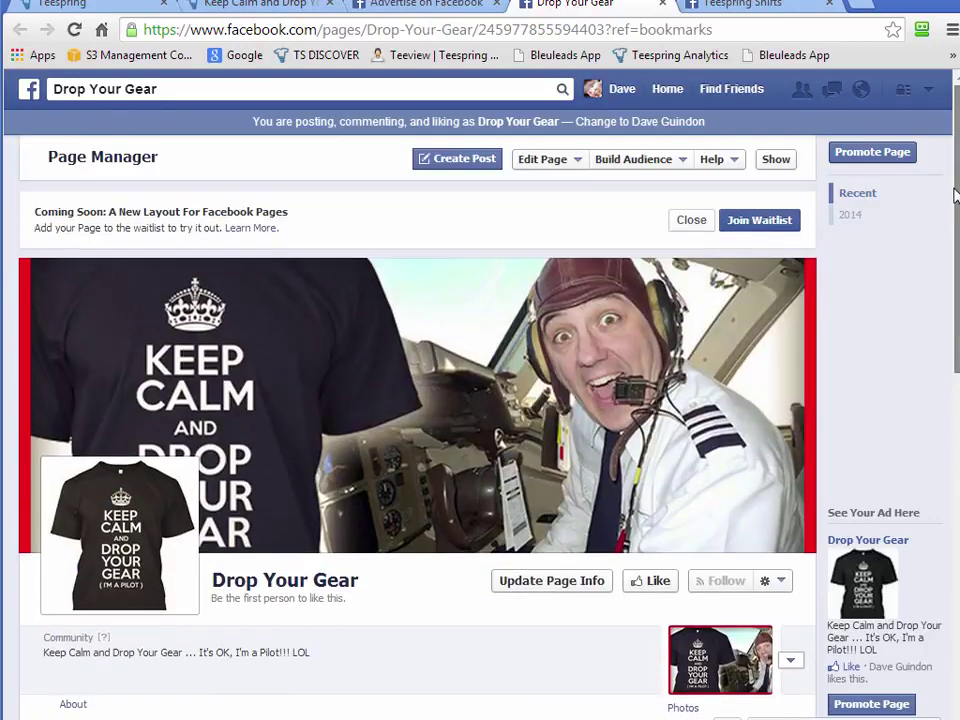
click(689, 222)
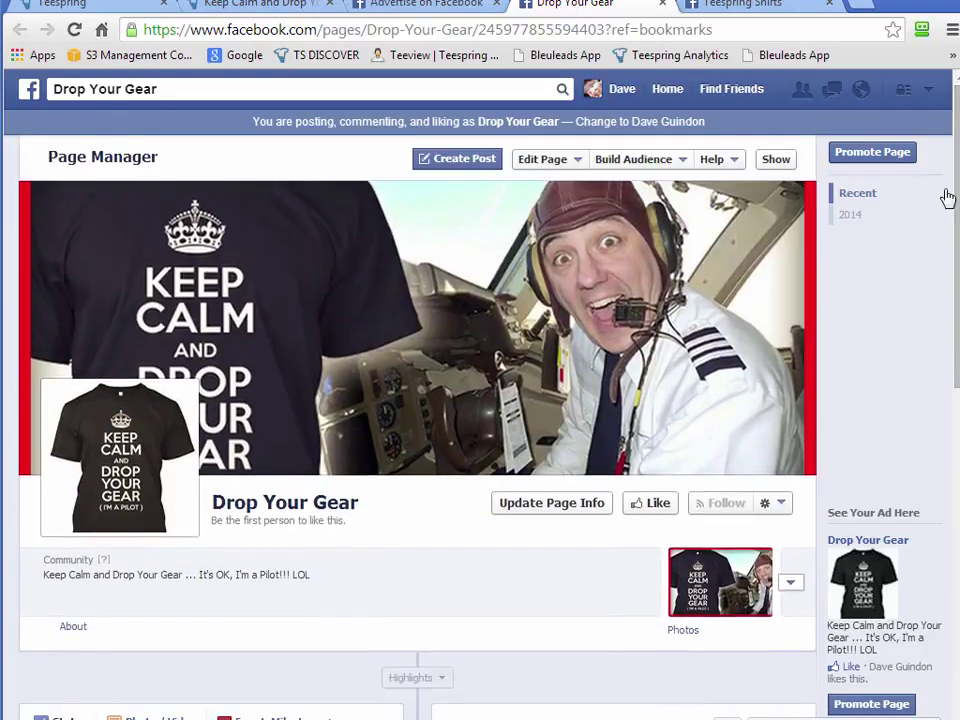
- Reopen the Drop Your Gear page from the Facebook home feed and start a new status post on it
click(667, 89)
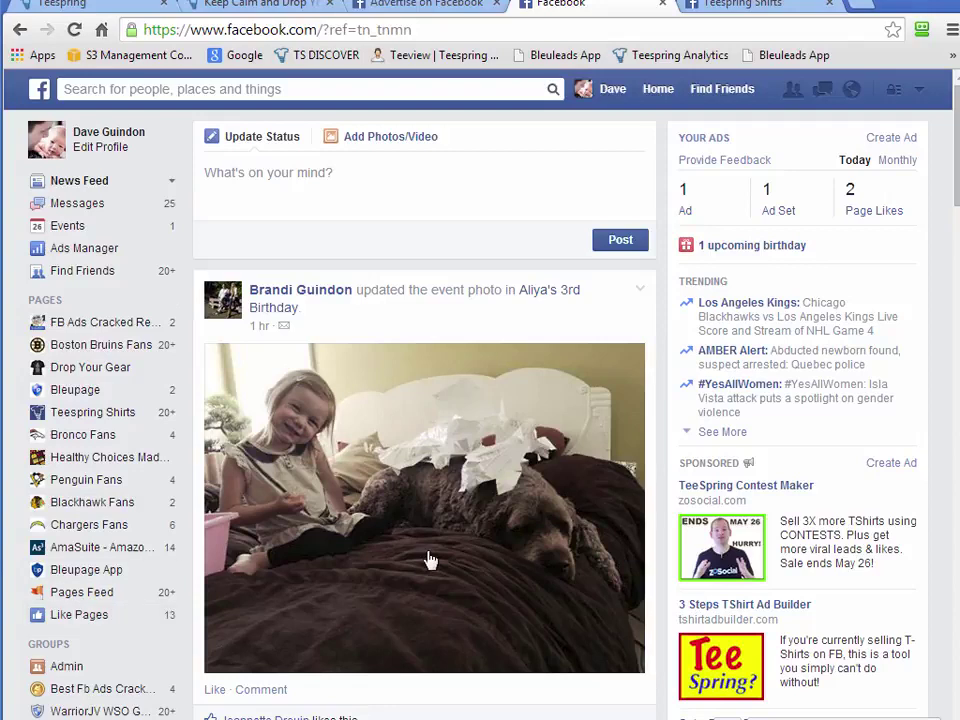
click(90, 369)
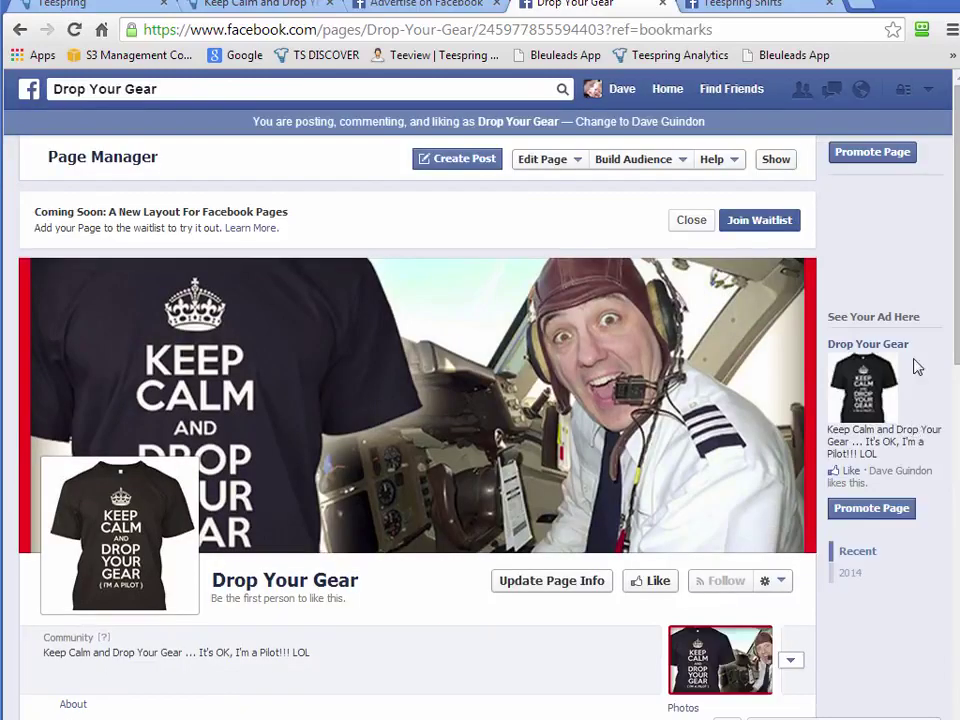
scroll(857, 228, down, 5)
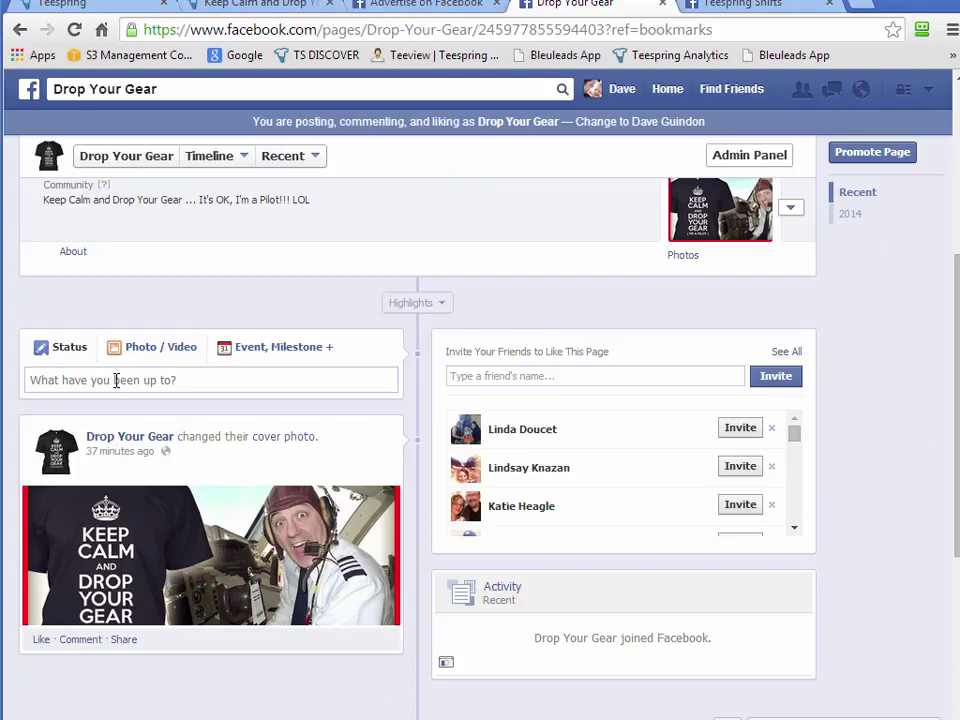
click(161, 356)
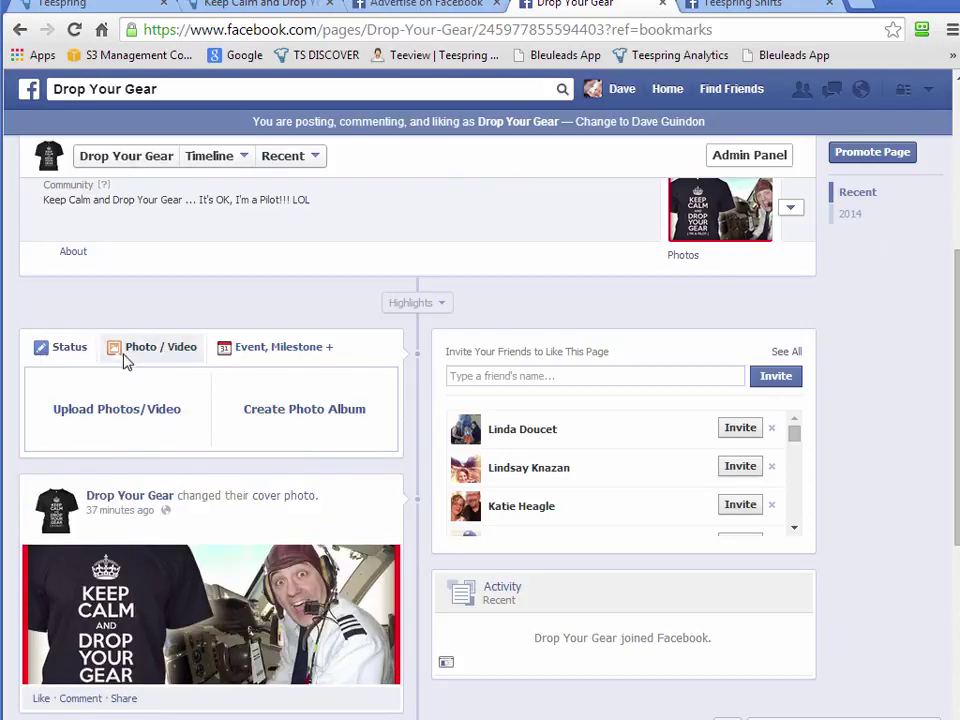
click(75, 354)
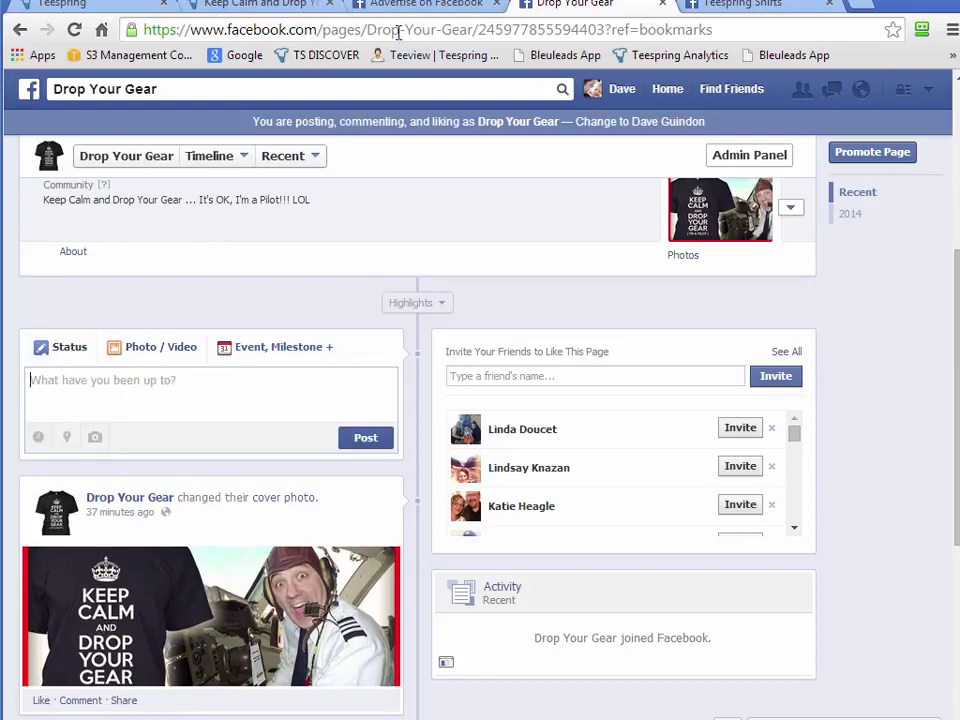
- Try to copy the teespring.com/dropyourgear campaign address and paste it into the Drop Your Gear page's status post
click(258, 8)
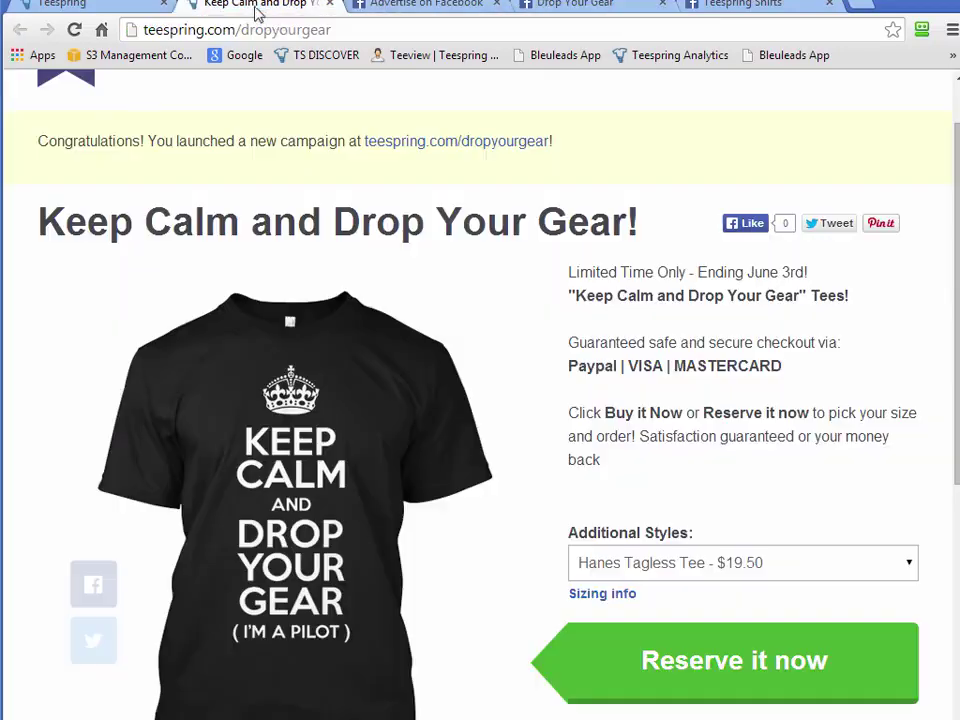
click(352, 30)
right_click(240, 30)
click(284, 115)
click(458, 10)
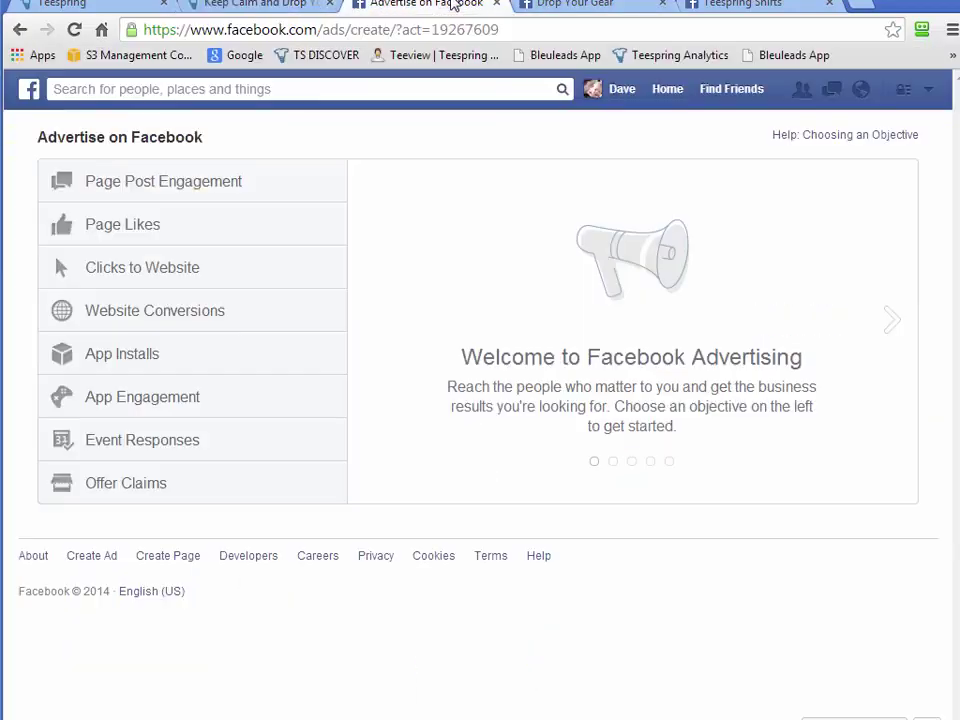
click(575, 8)
click(67, 391)
right_click(66, 390)
click(107, 497)
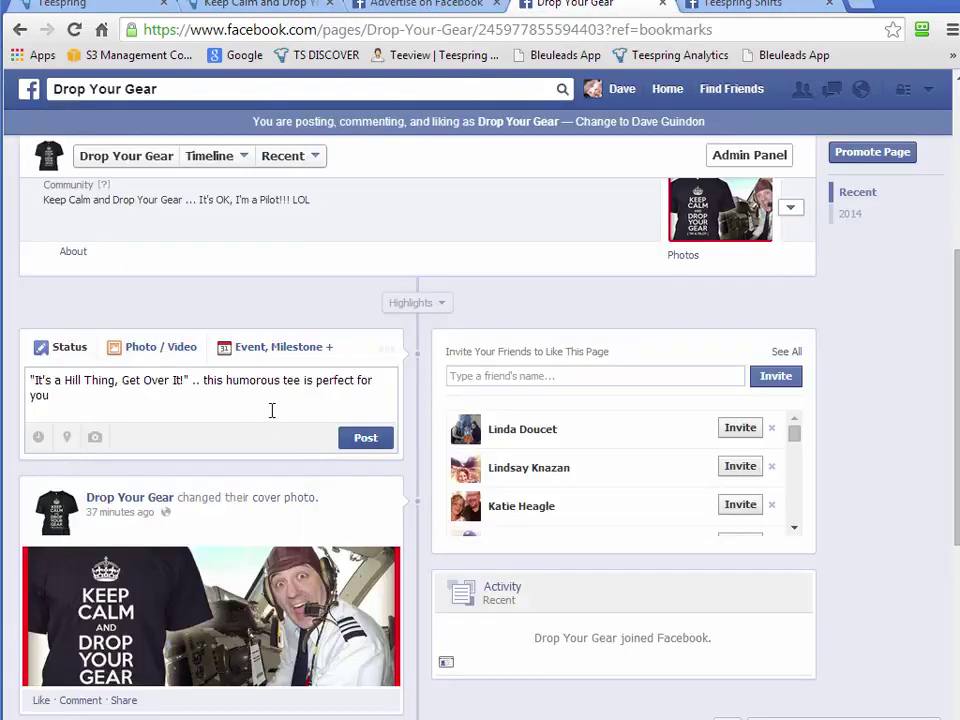
- Clear the pasted text from the status post and remove the "It's a Hill Thing ... Get Over It" link preview
key(Return)
key(ctrl+a)
key(BackSpace)
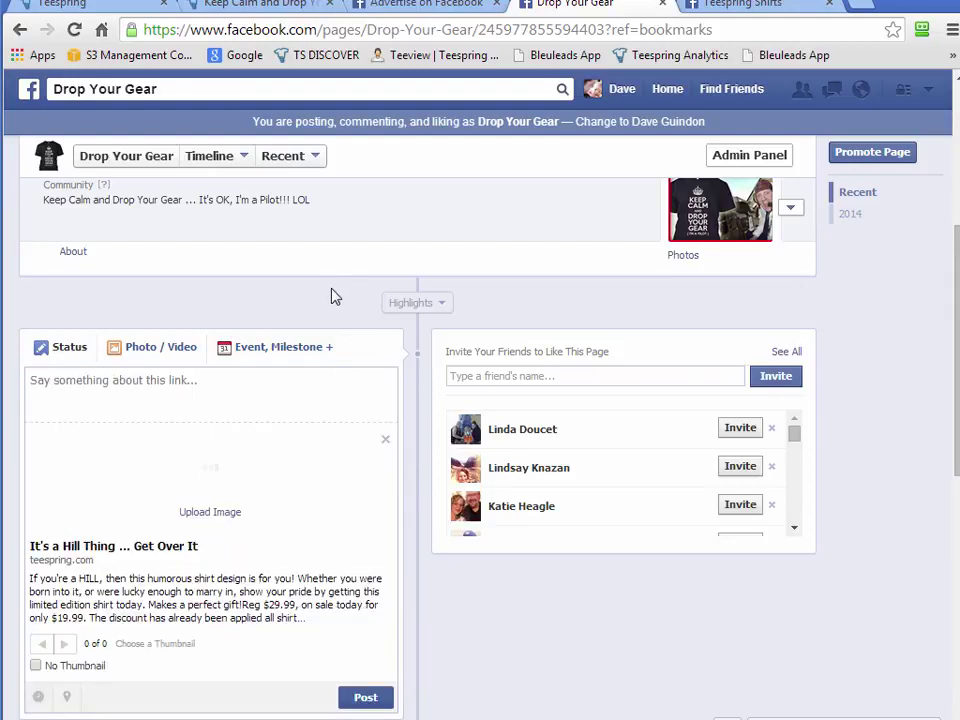
scroll(529, 636, down, 3)
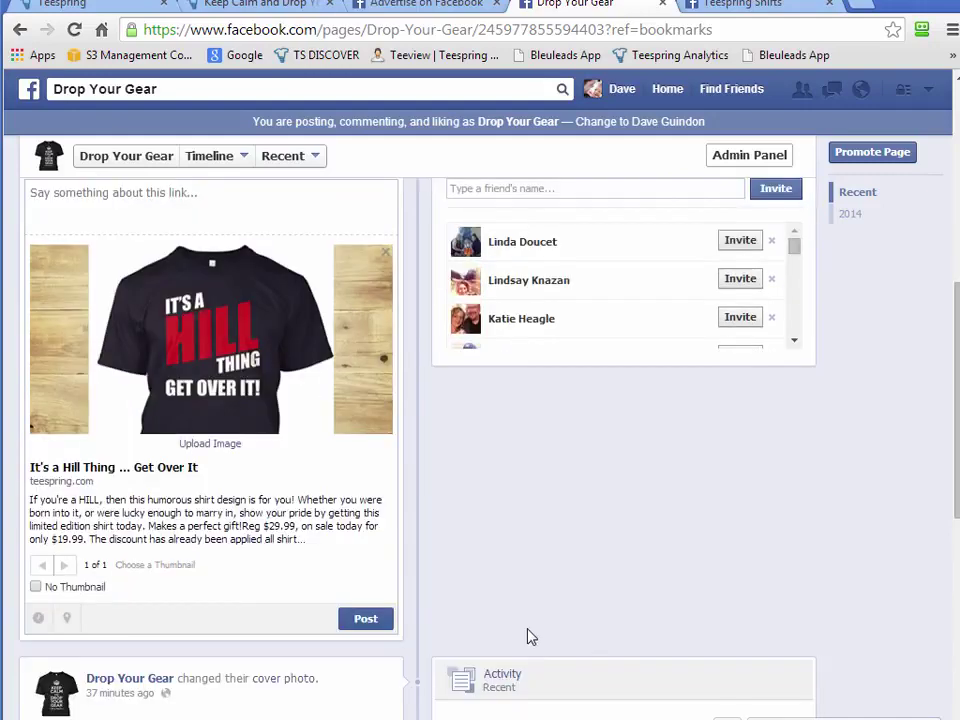
scroll(385, 390, up, 2)
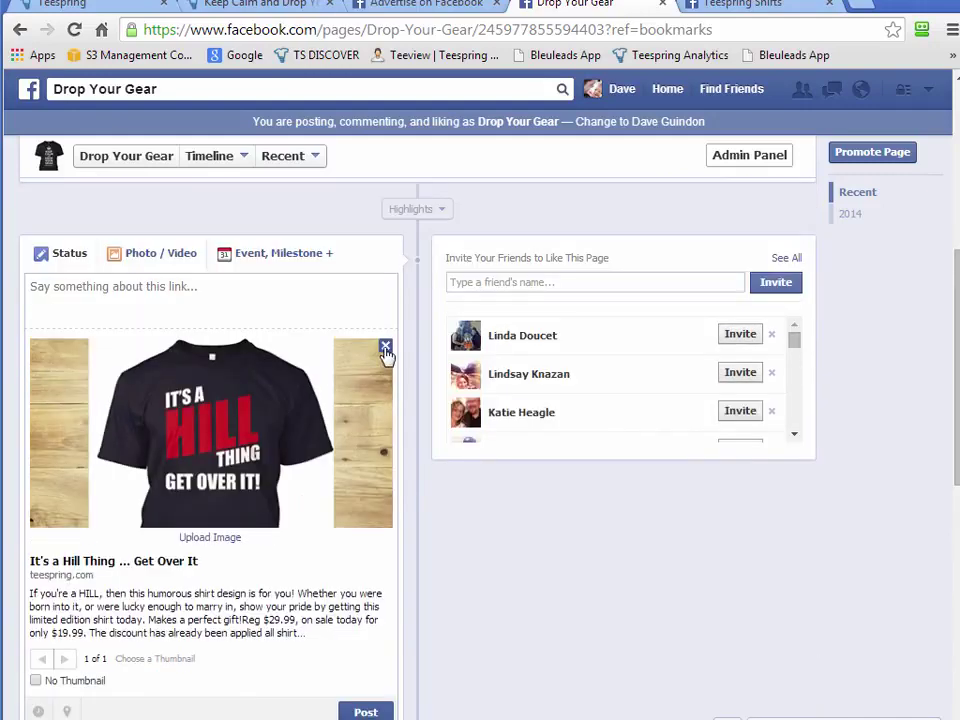
click(385, 348)
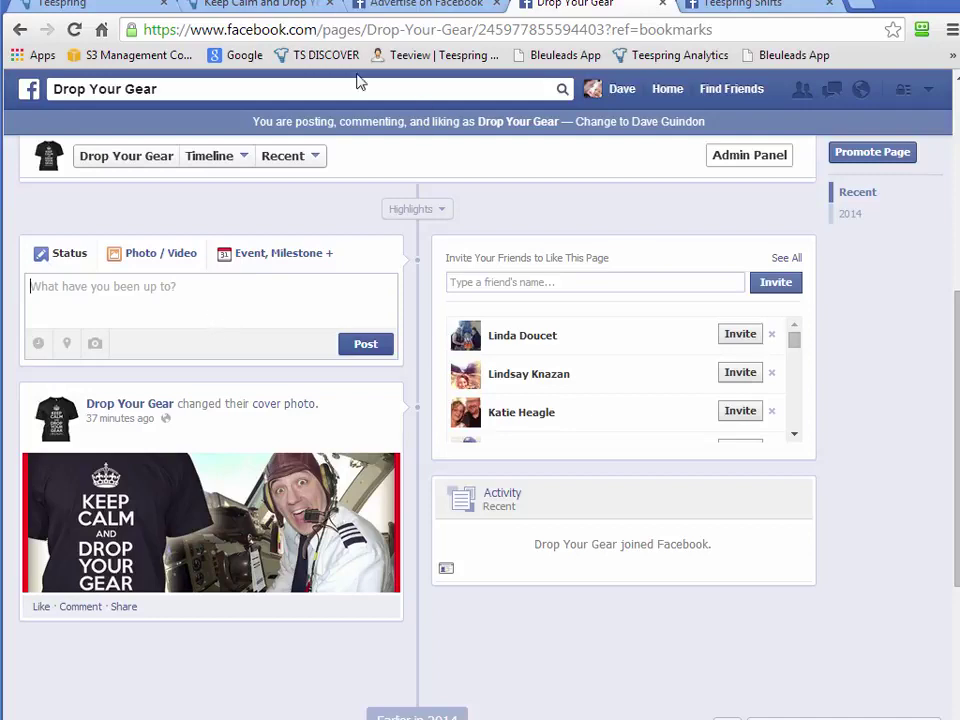
- Open the "Keep Calm and Drop Your Gear!" campaign in a new tab from the Teespring campaigns dashboard
click(207, 6)
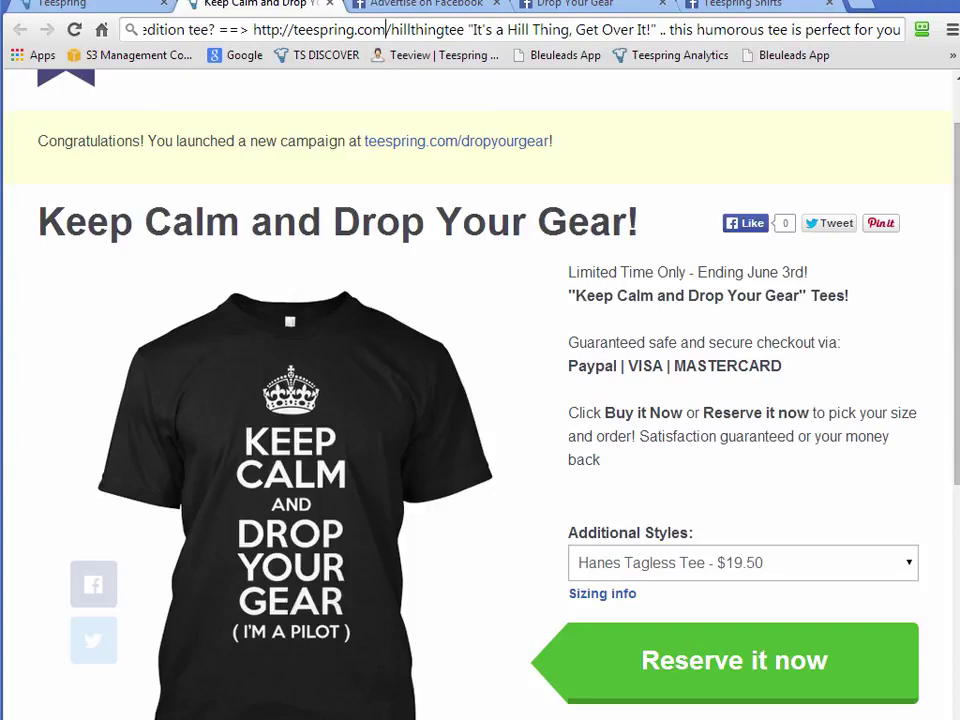
click(122, 8)
middle_click(482, 317)
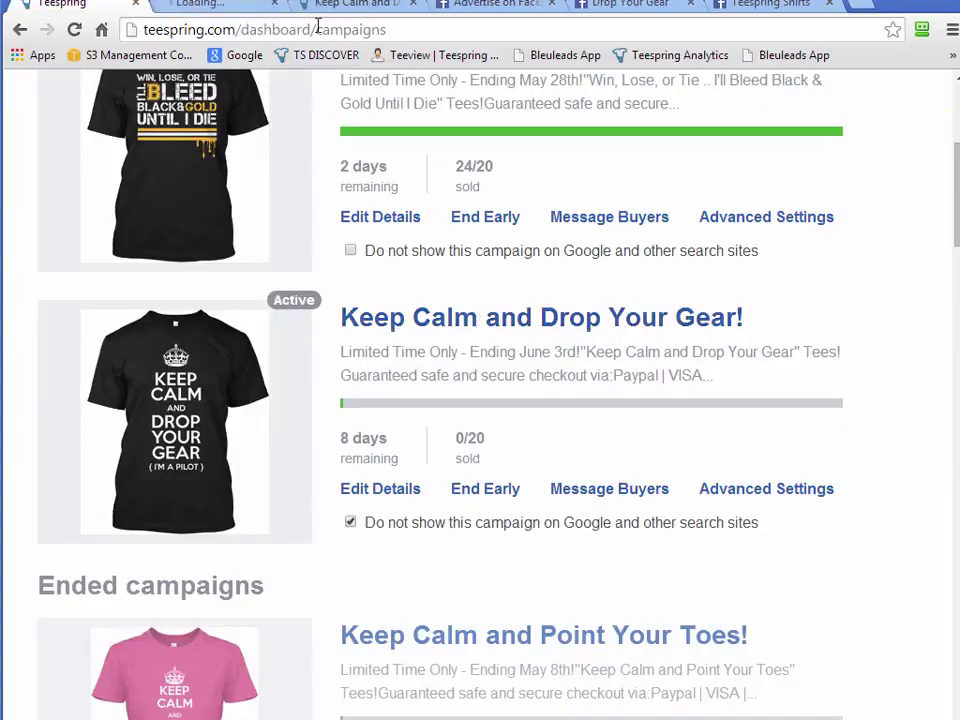
- Copy the teespring.com/dropyourgear address from the campaign page and paste it into the Drop Your Gear page's status post
click(280, 8)
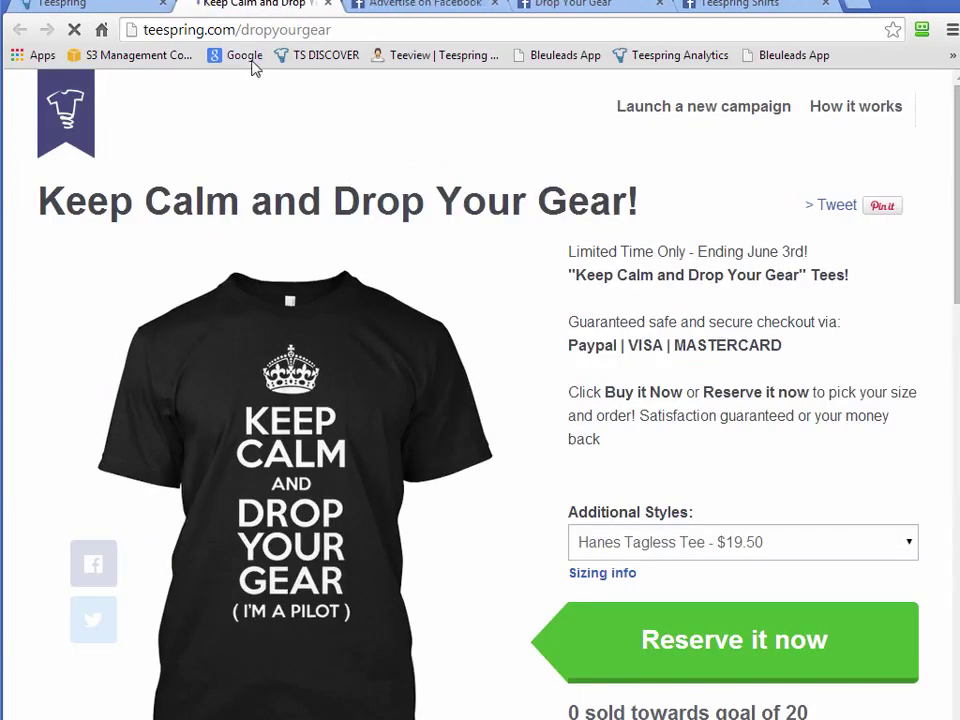
click(340, 30)
right_click(229, 30)
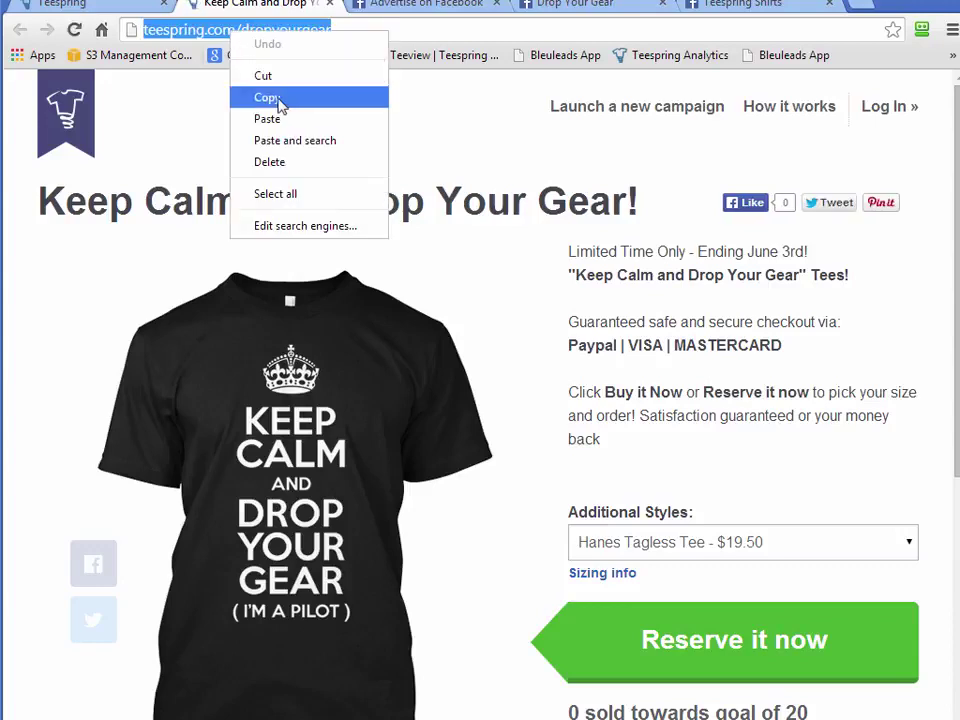
click(283, 100)
click(439, 6)
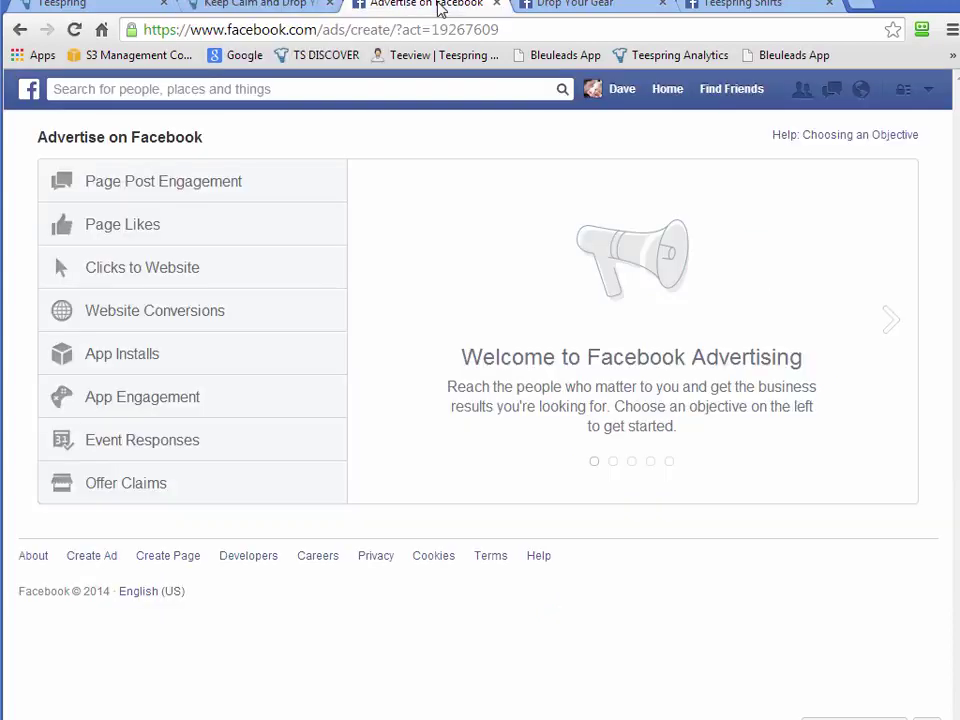
click(615, 6)
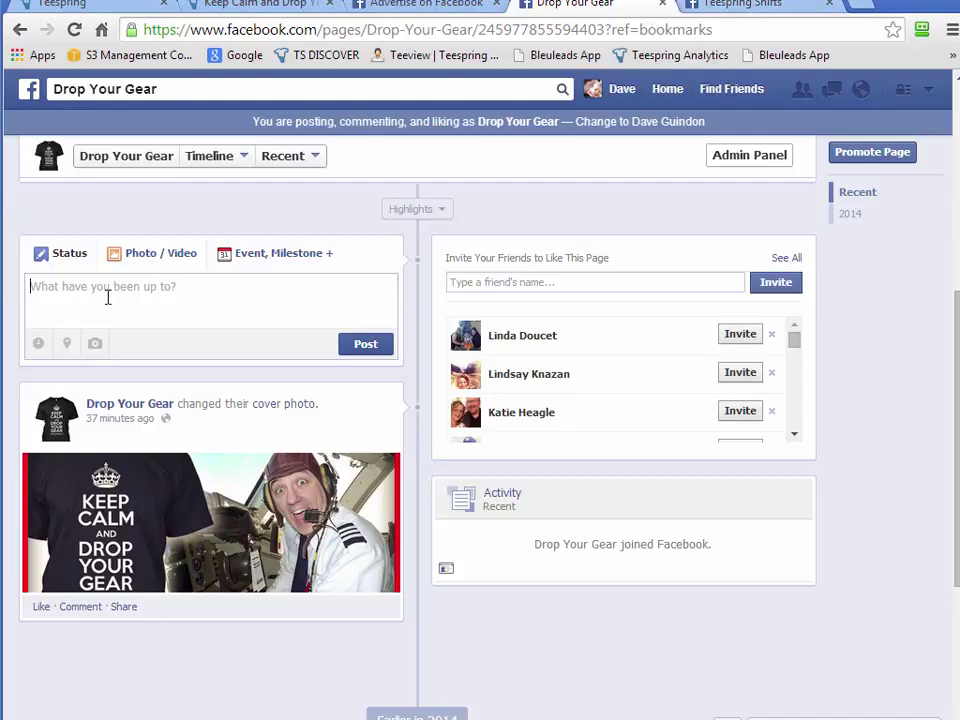
right_click(87, 288)
click(135, 399)
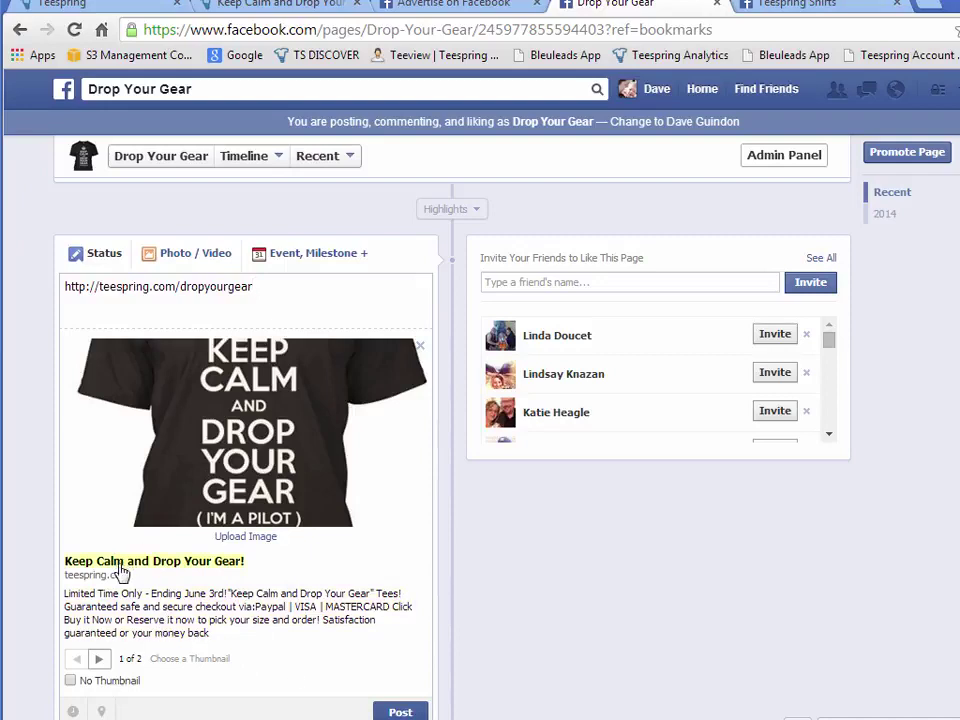
- Remove the "Keep Calm and Drop Your Gear!" link preview and clear the campaign address from the status post
scroll(570, 548, down, 1)
scroll(500, 612, up, 1)
click(419, 346)
drag(281, 285, 61, 295)
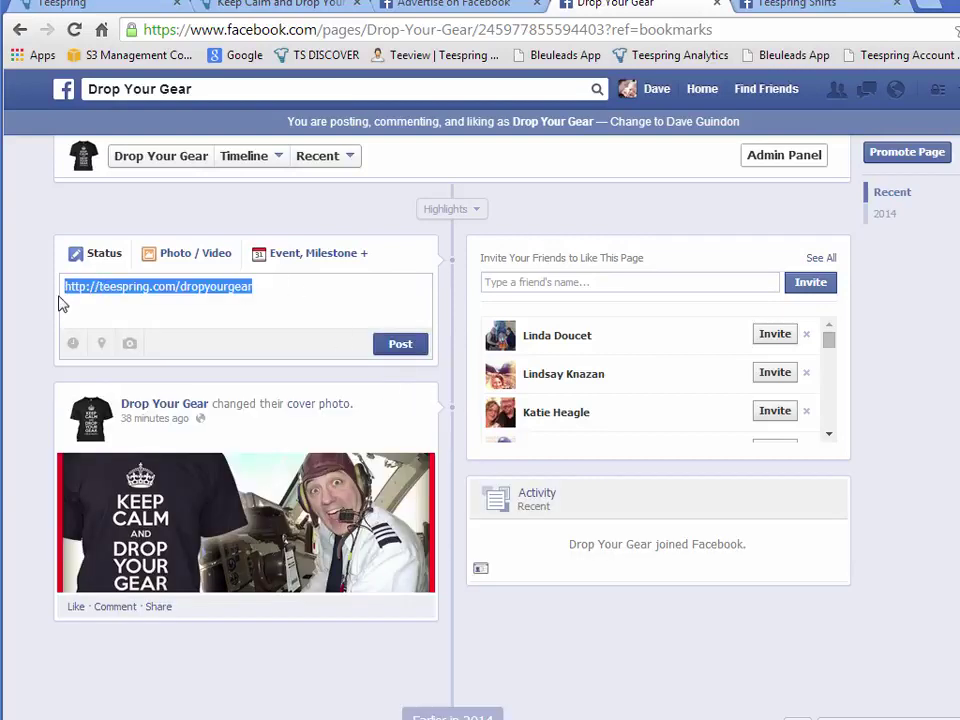
key(BackSpace)
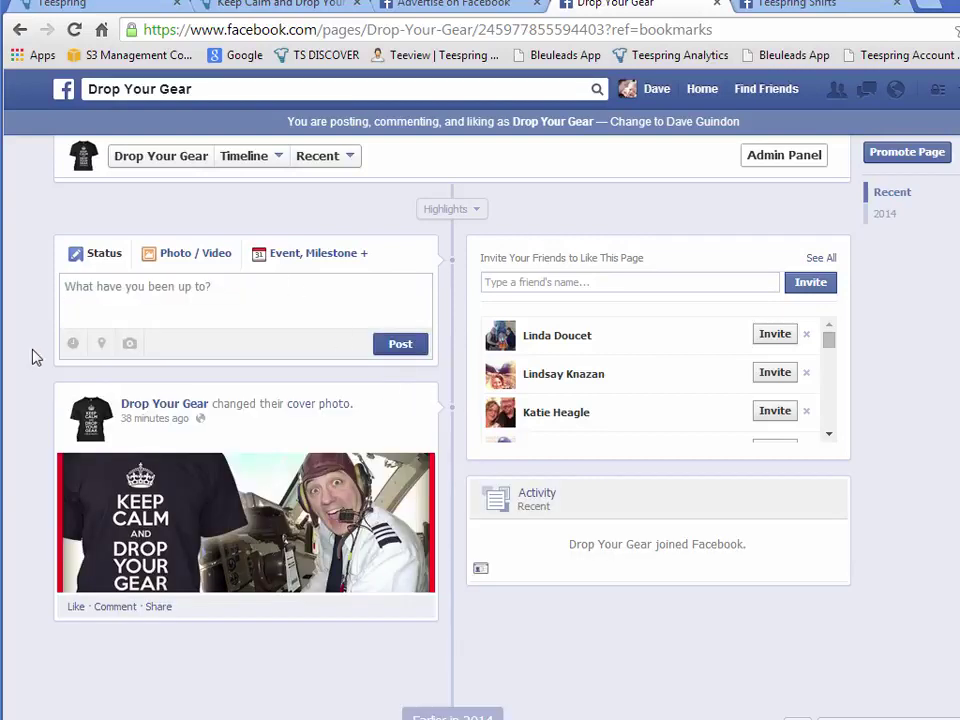
scroll(35, 357, up, 1)
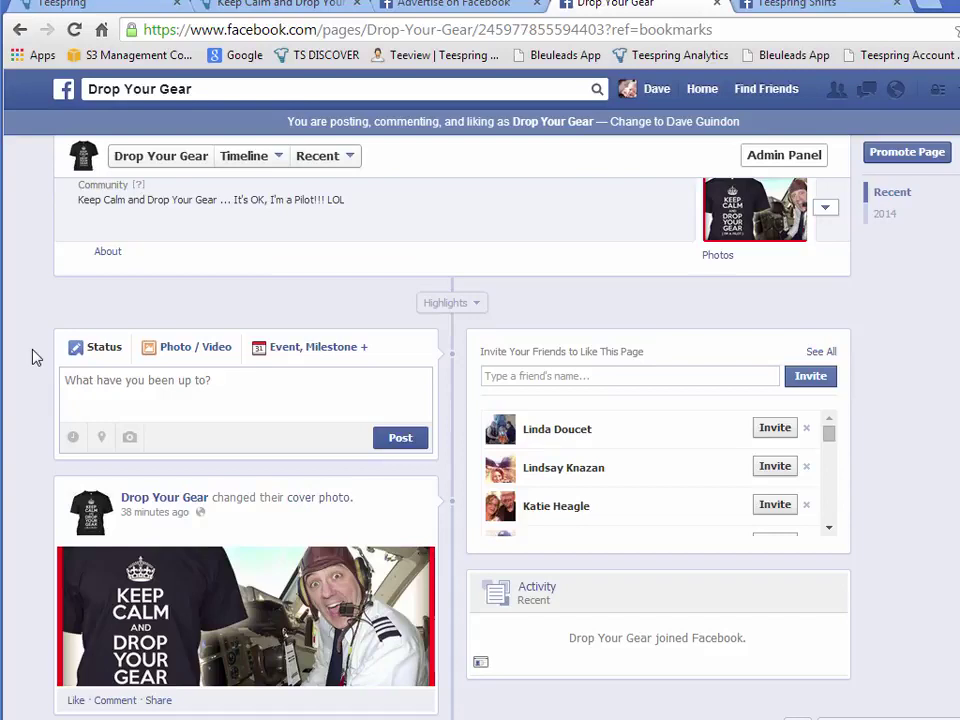
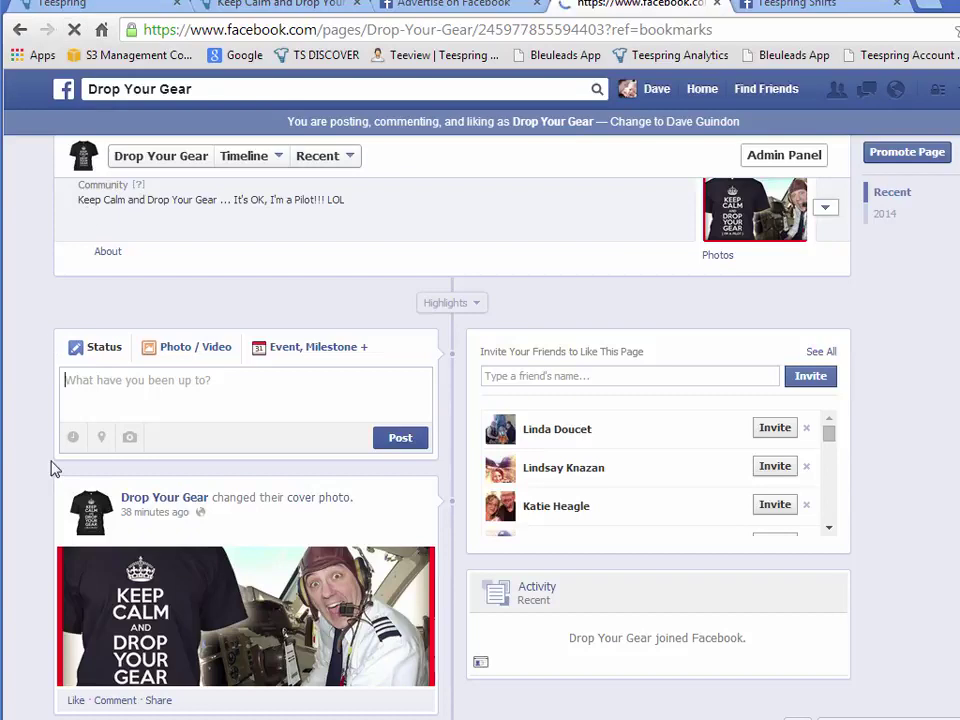
scroll(253, 519, down, 5)
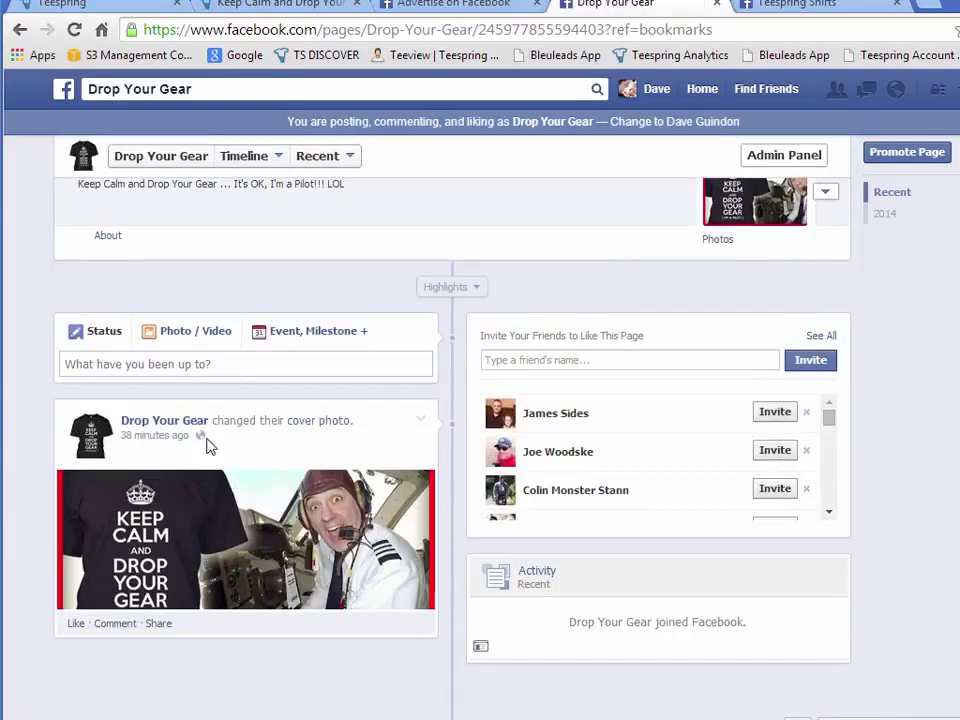
click(199, 364)
text(http://teespring.com/dropyourgear)
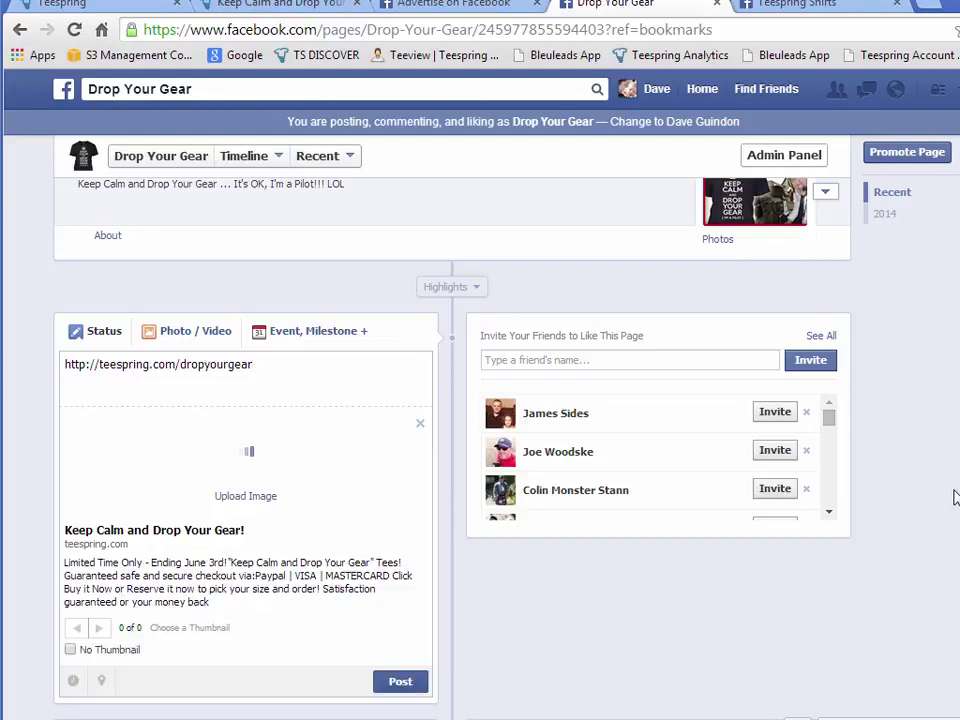
scroll(580, 564, down, 1)
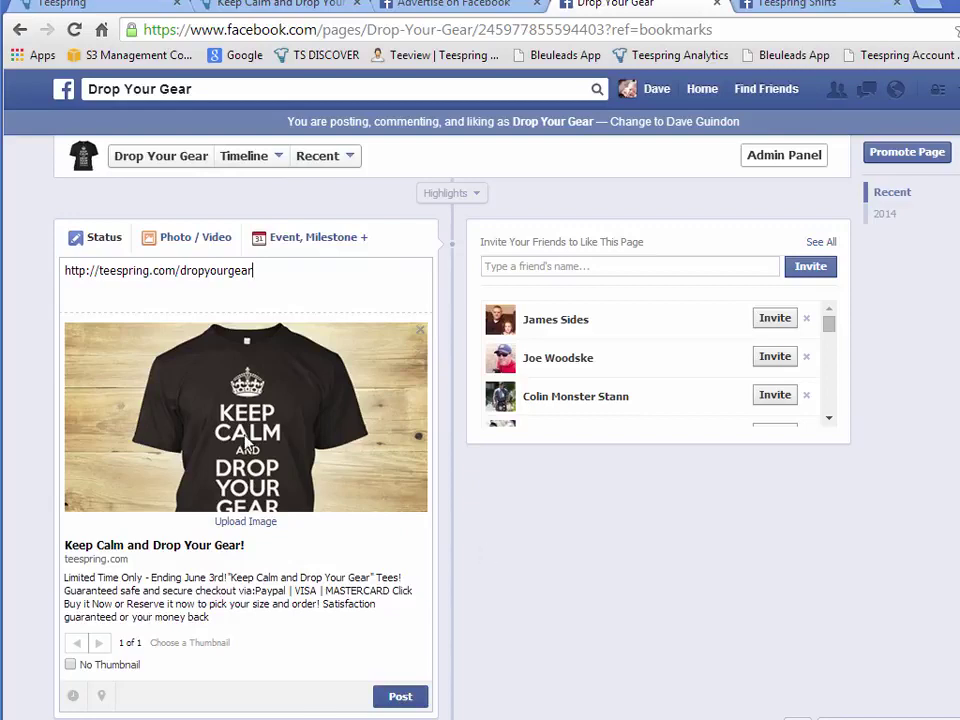
click(255, 8)
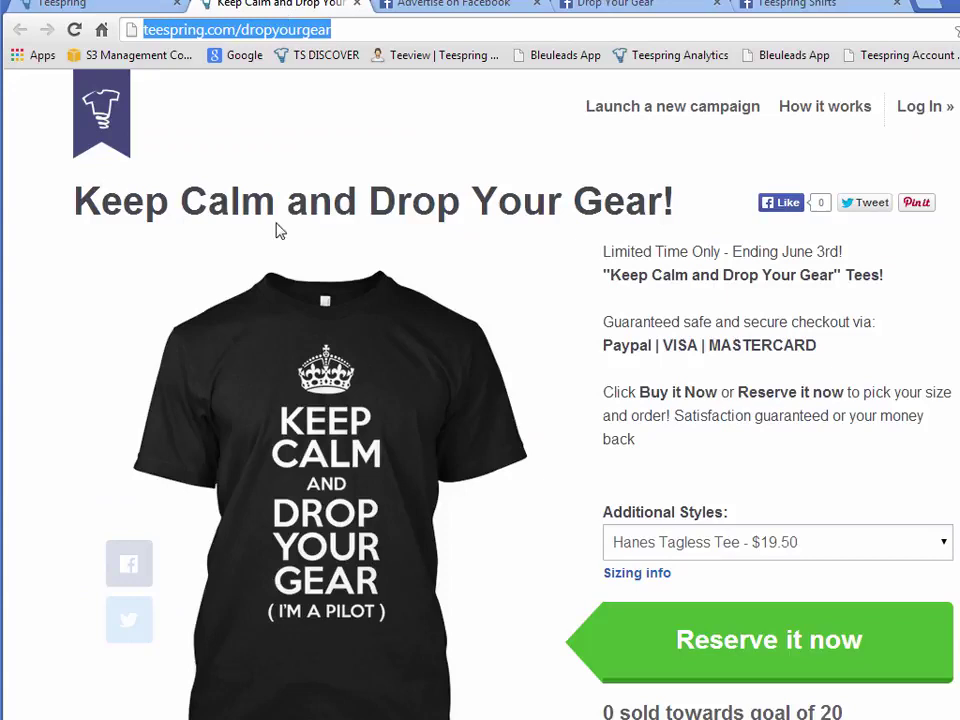
click(645, 6)
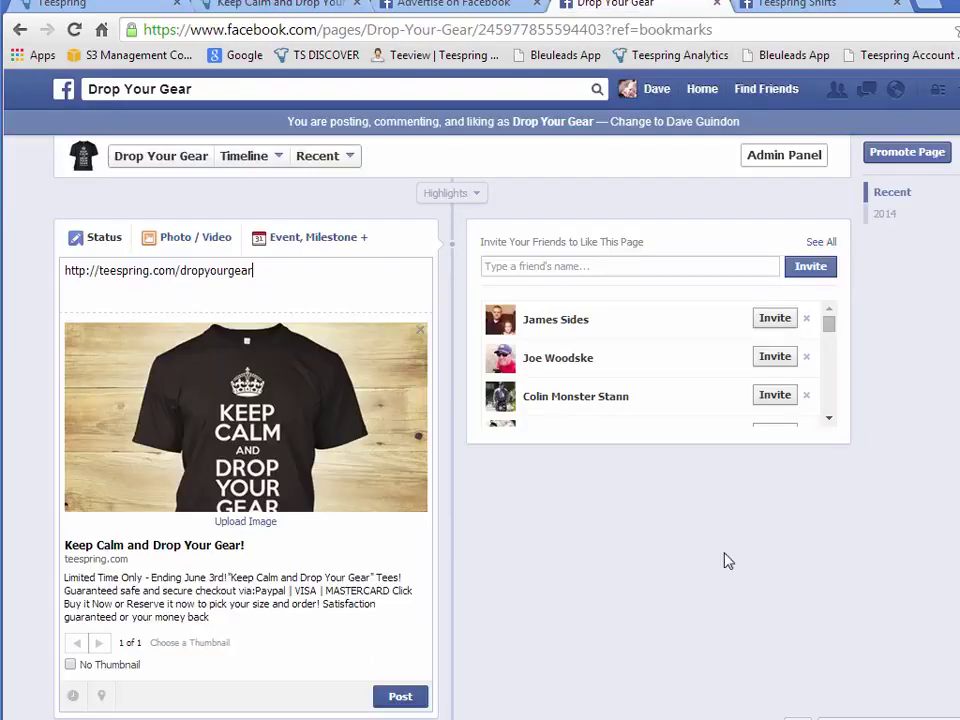
- Discard the link preview with the shirt on the wooden background and empty the status text
click(421, 331)
drag(317, 291, 39, 291)
key(ctrl+x)
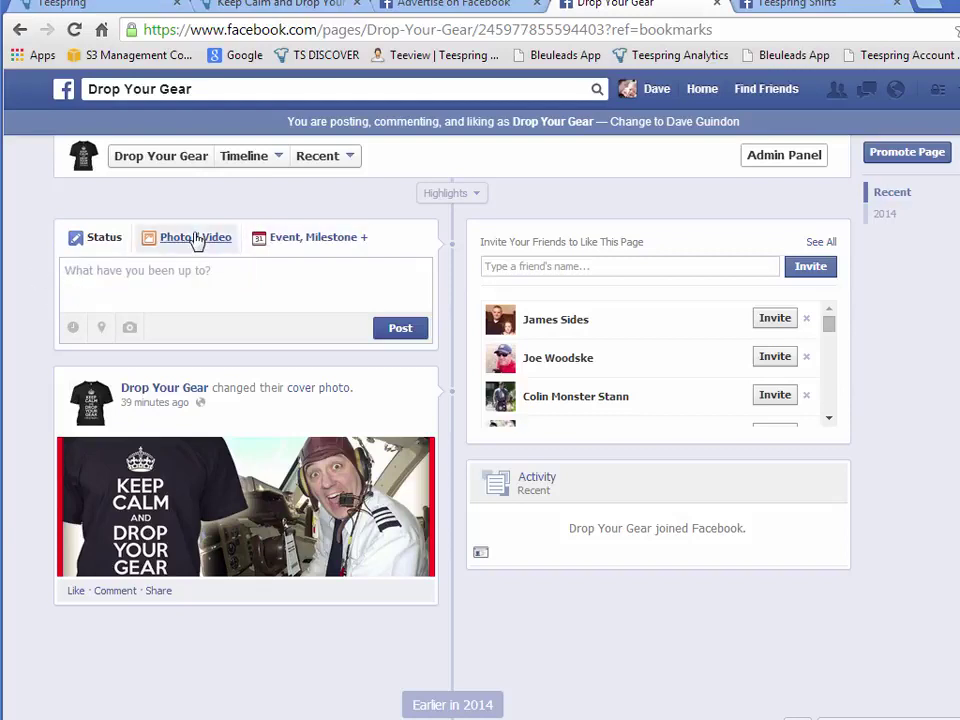
- Start a photo post on the Drop Your Gear page and attach front-front.jpg from the Pilots folder
click(222, 247)
click(140, 302)
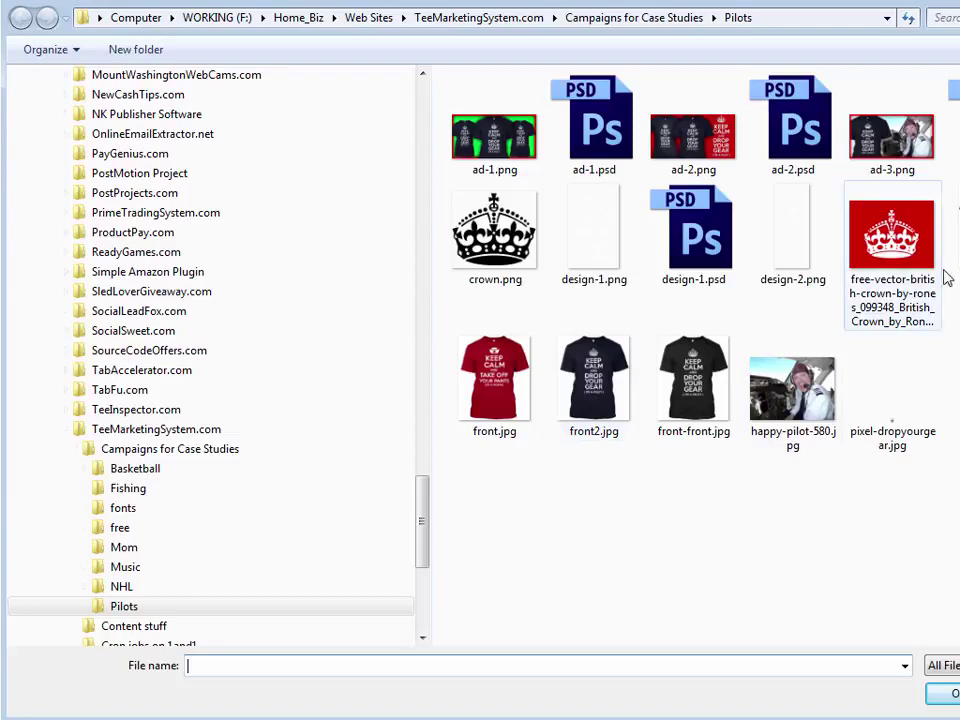
click(712, 392)
click(945, 693)
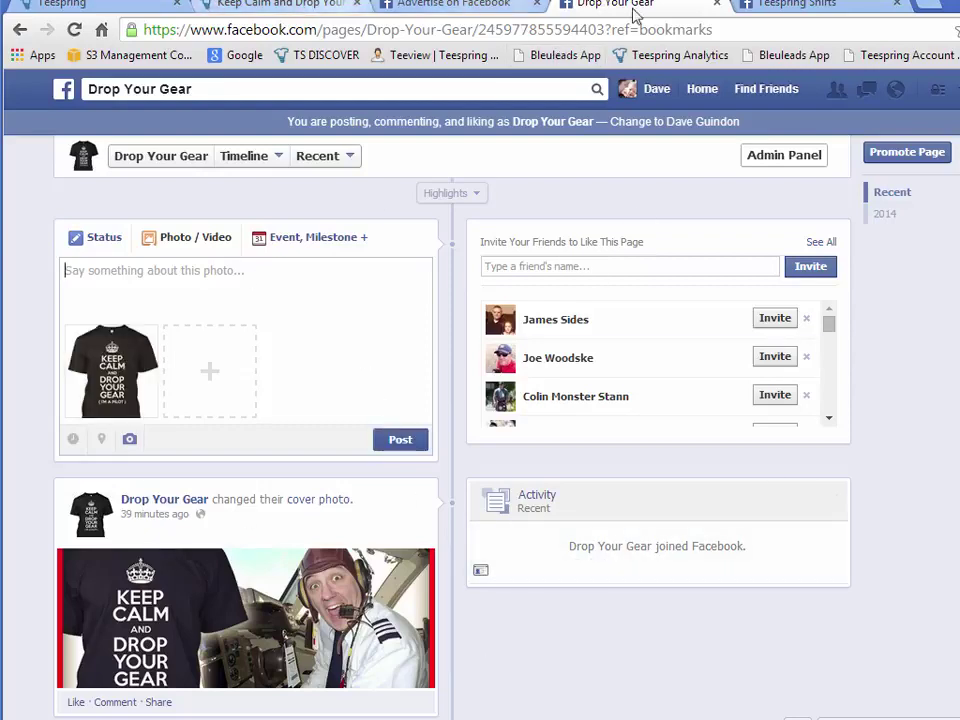
- Open the Facebook home feed in a new tab and examine how a feed photo enlarges when opened
click(800, 8)
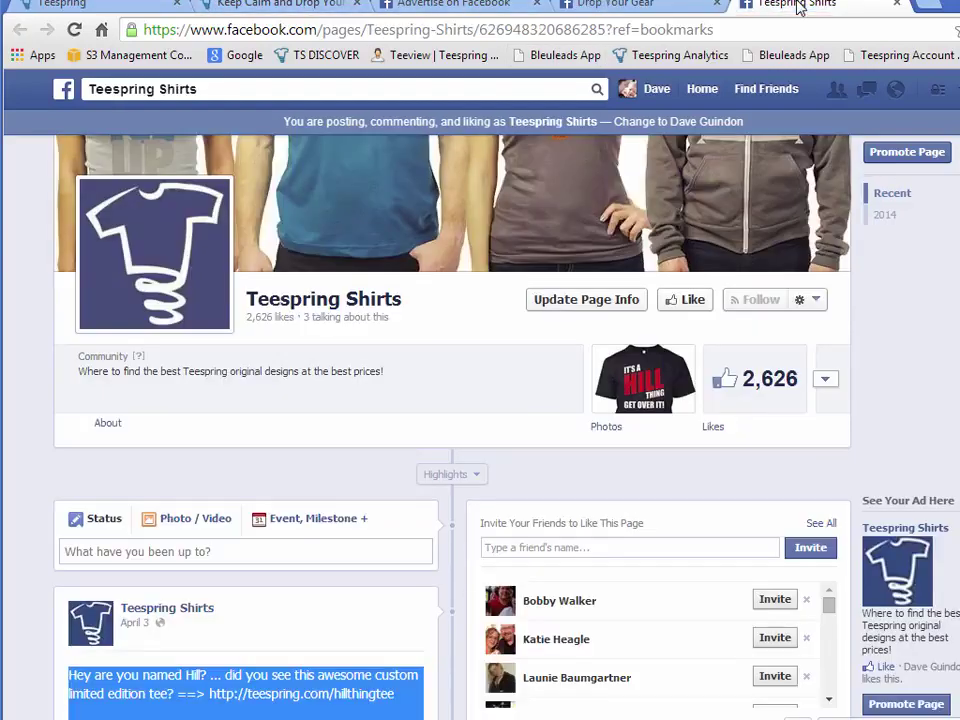
middle_click(703, 88)
click(831, 8)
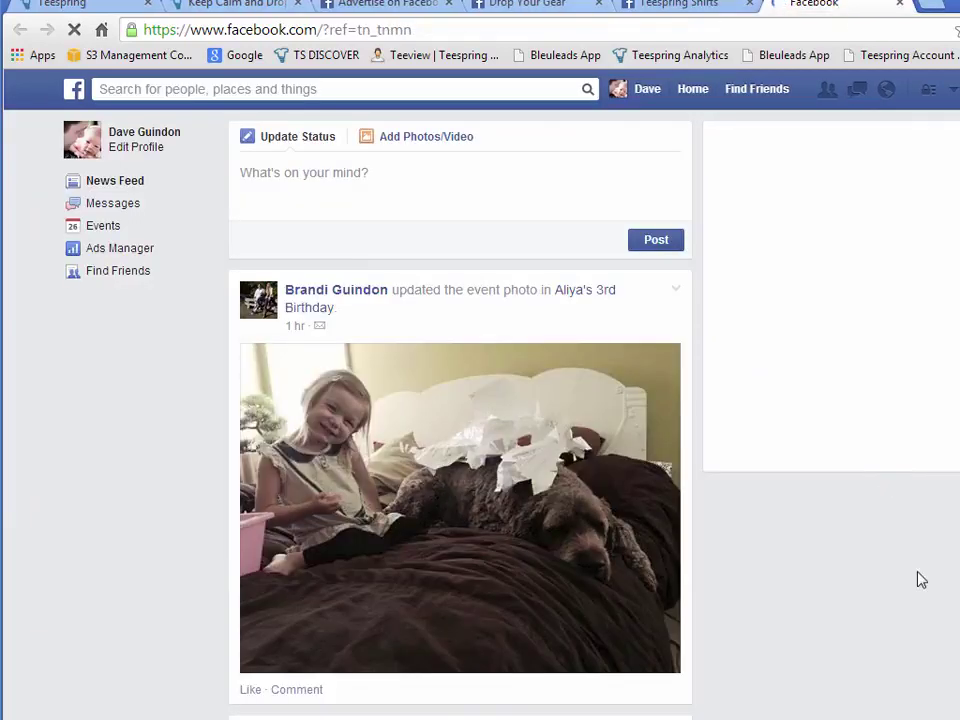
click(430, 482)
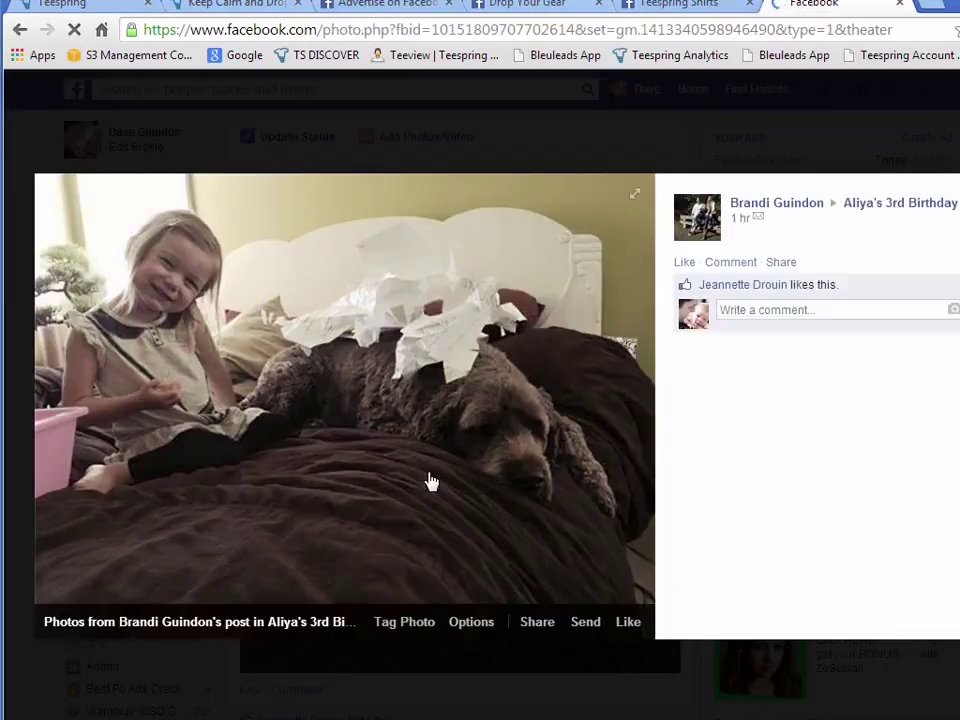
click(793, 141)
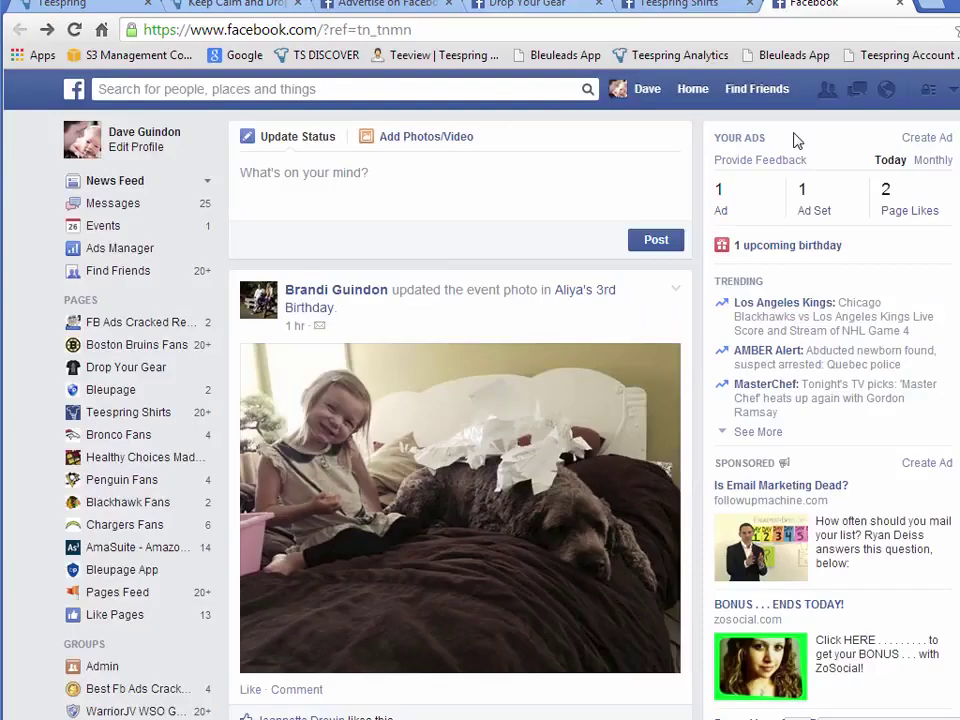
click(530, 445)
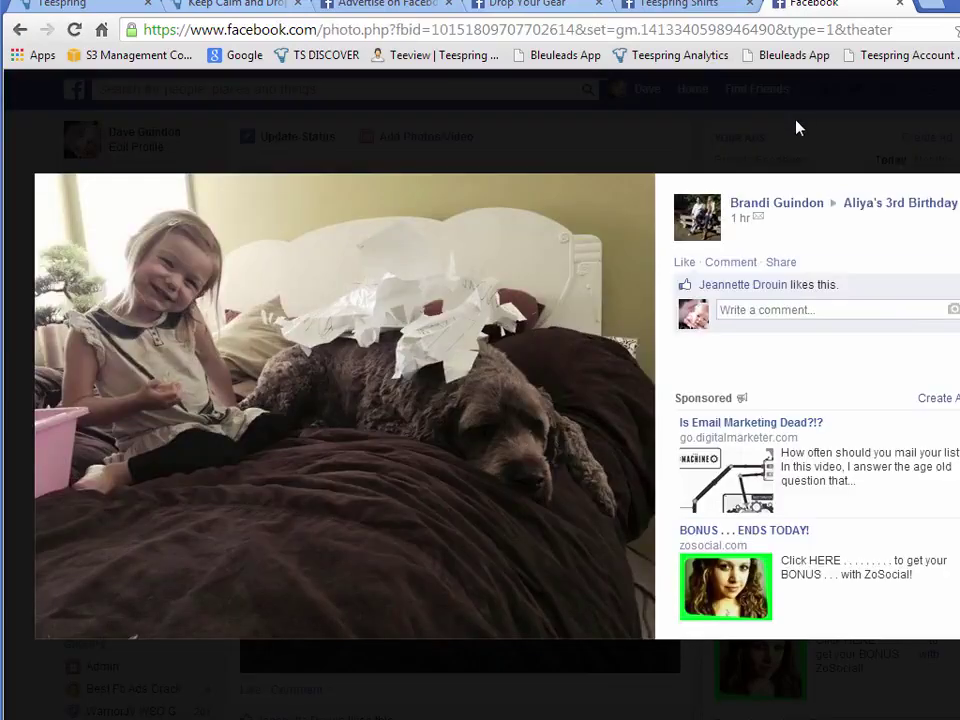
click(797, 126)
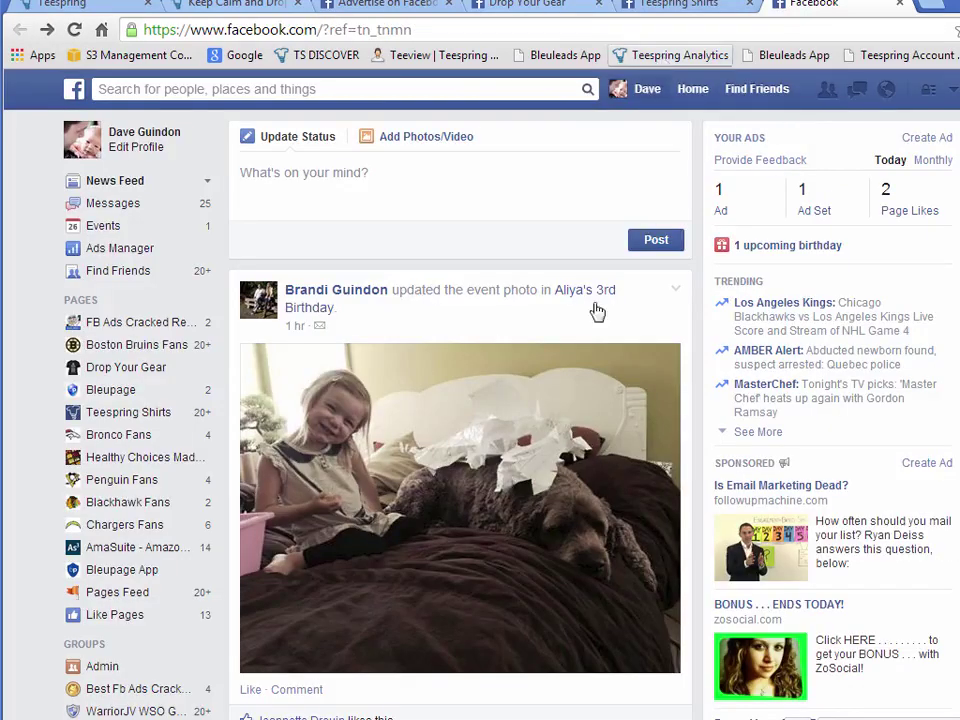
click(388, 5)
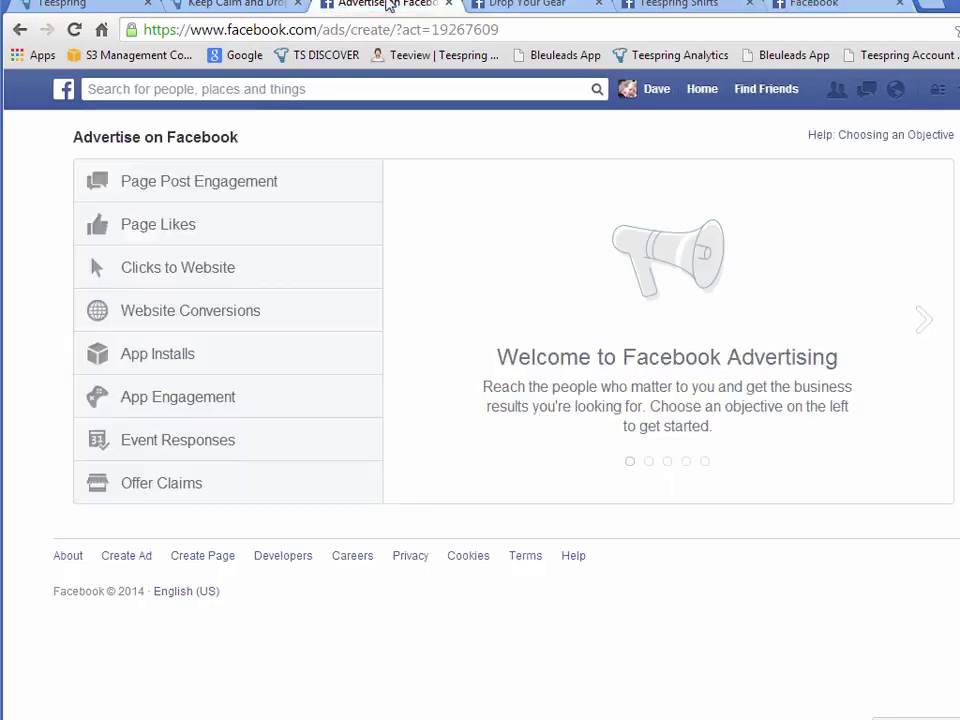
- Caption the Drop Your Gear photo post "Are you a pilot? .. or a pilot in training? .. Check out this awesome custom limited edition tee:"
click(500, 8)
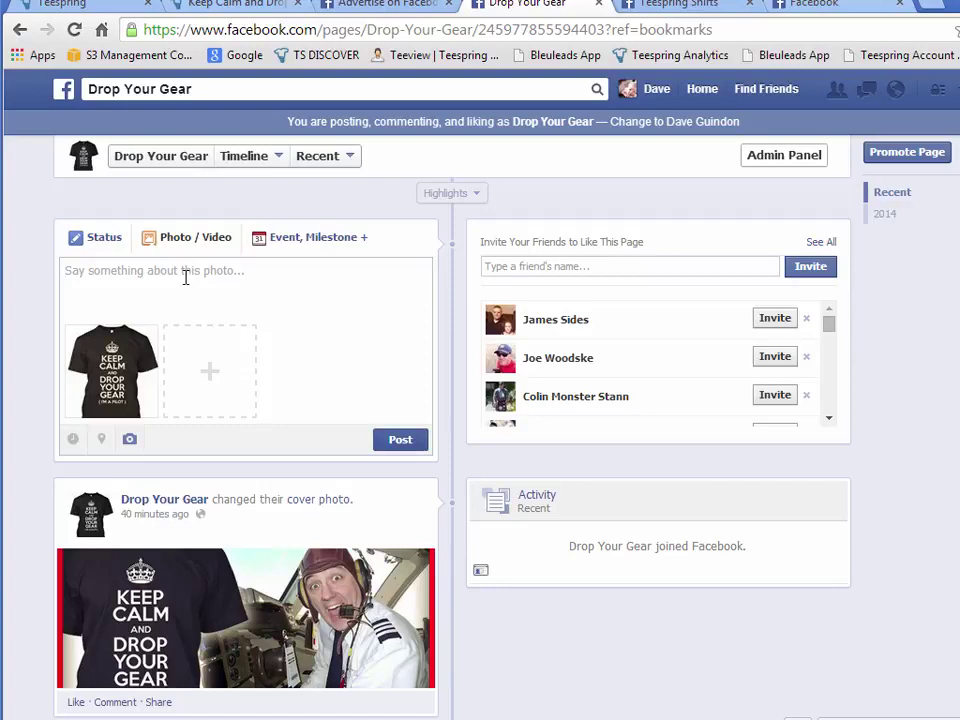
text(A)
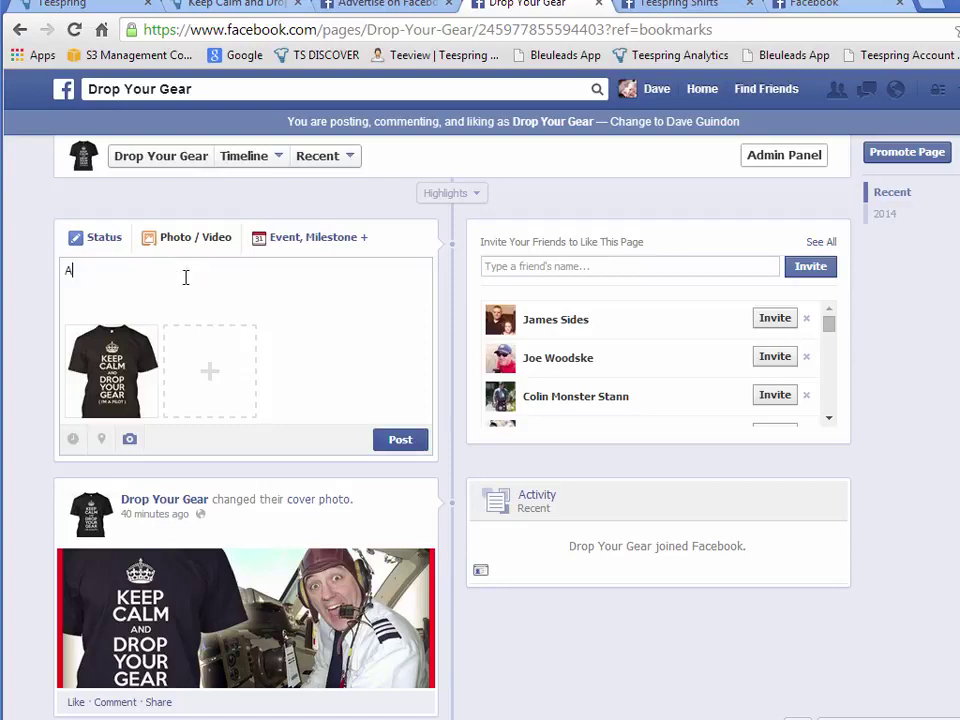
text(re you a pilot)
key(BackSpace)
text(lot? .. or a pilot in training)
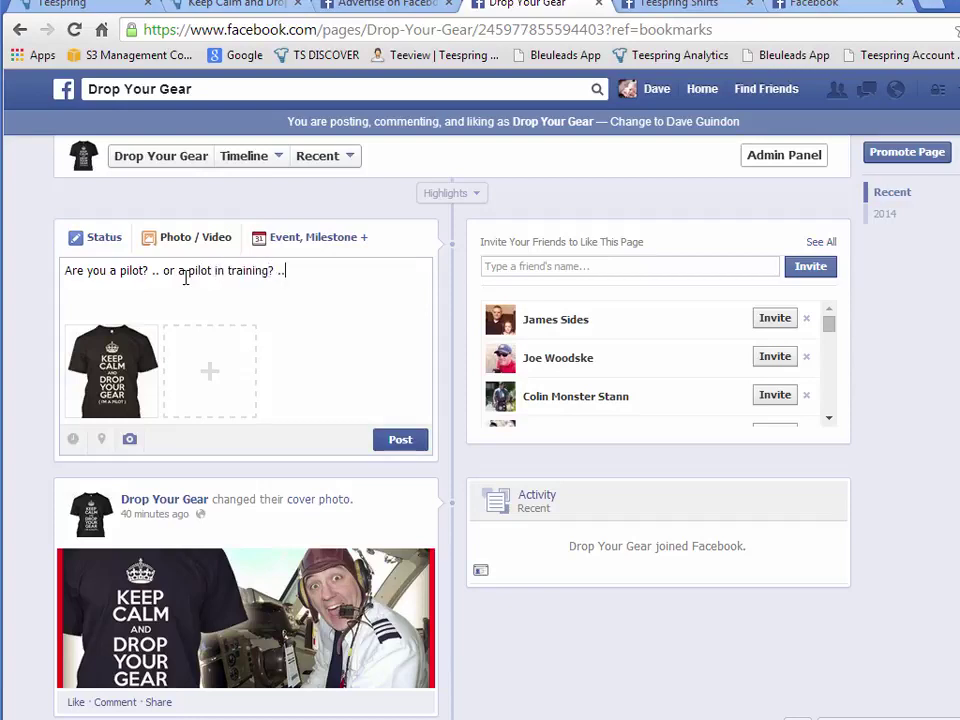
text(? .. Check out this awesome)
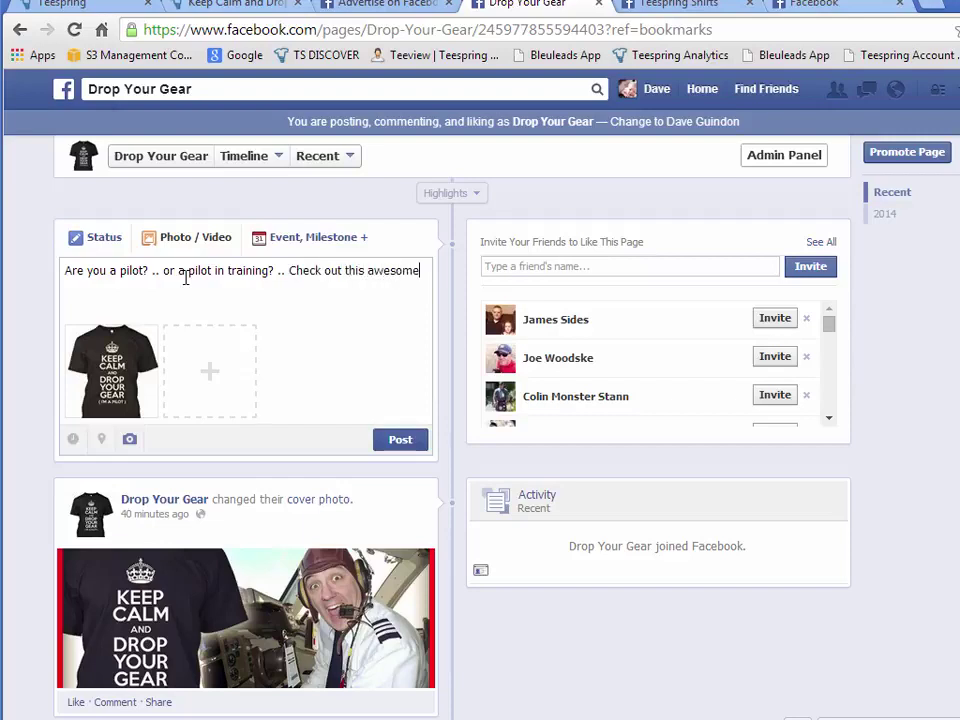
text( custom limited edition tee:)
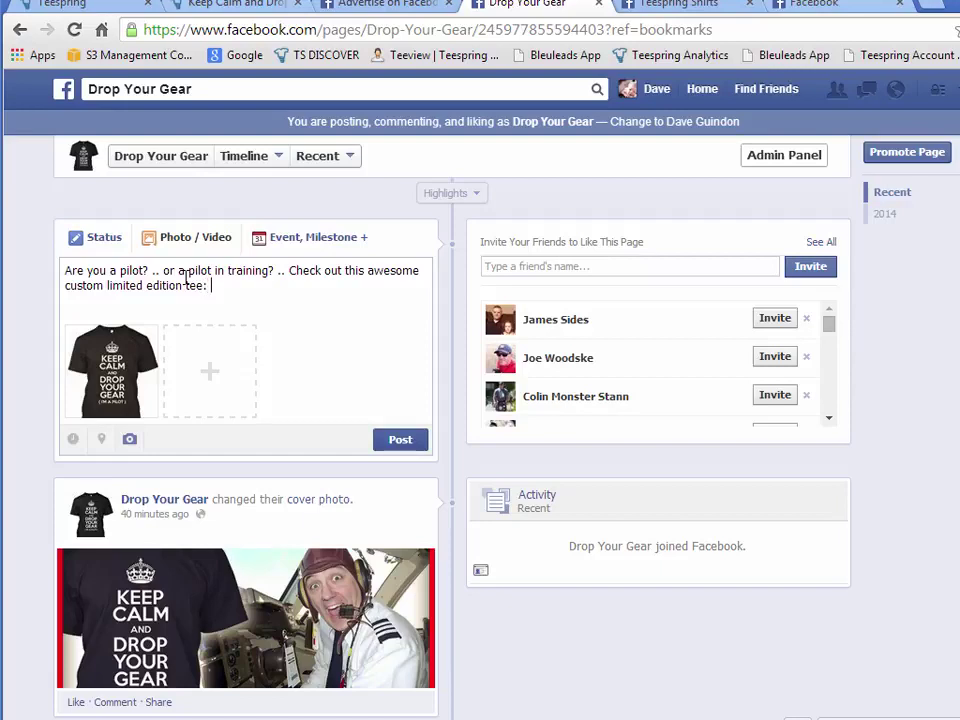
- Copy the teespring.com/dropyourgear address from the campaign page and paste it at the end of the photo caption
click(225, 5)
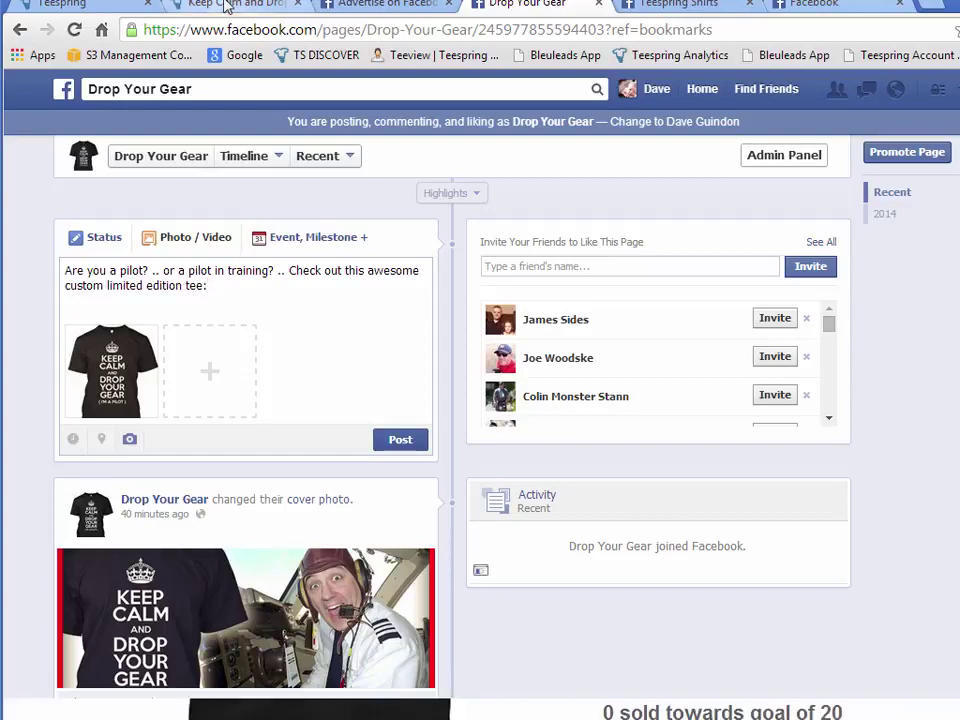
click(337, 28)
right_click(292, 32)
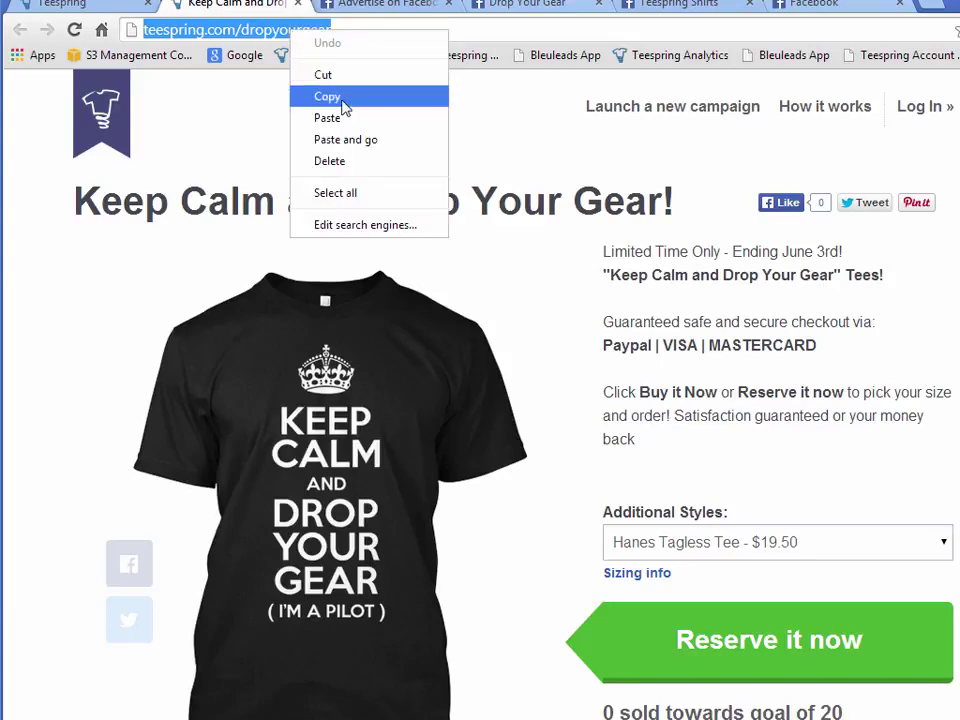
click(370, 95)
click(527, 5)
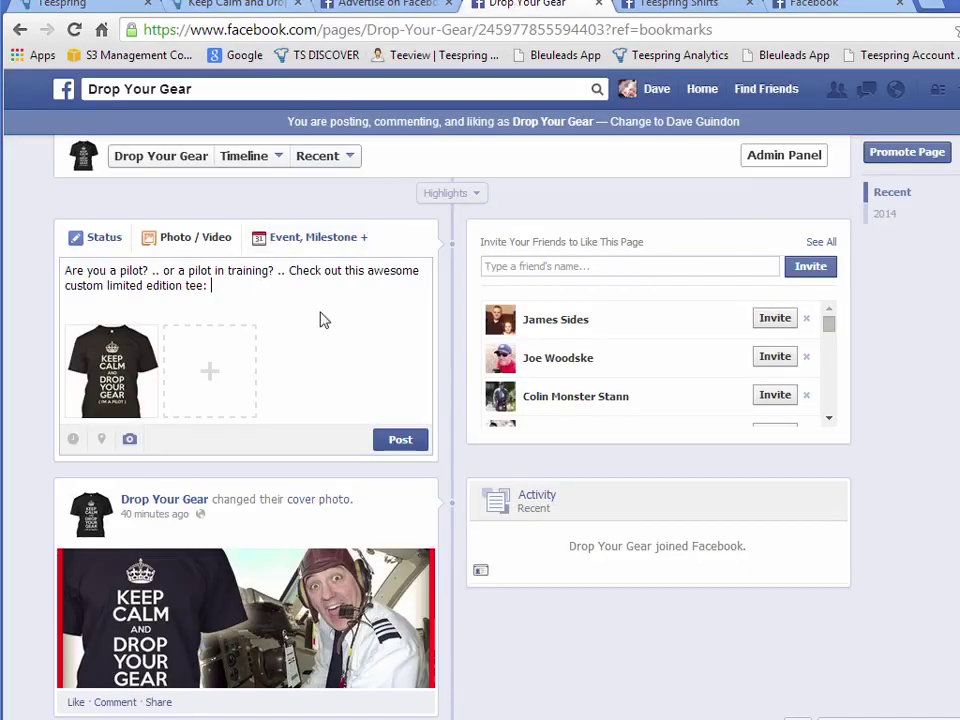
key(ctrl+v)
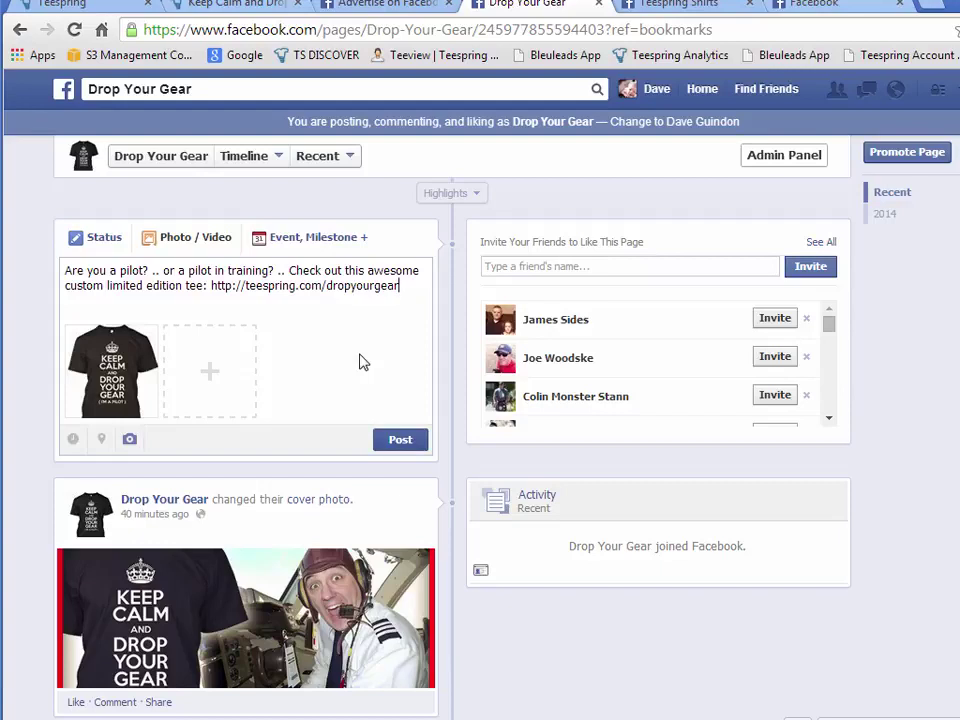
- Append the tracking suffix "/?fb=pp1" to the campaign link and publish the photo post
text(/)
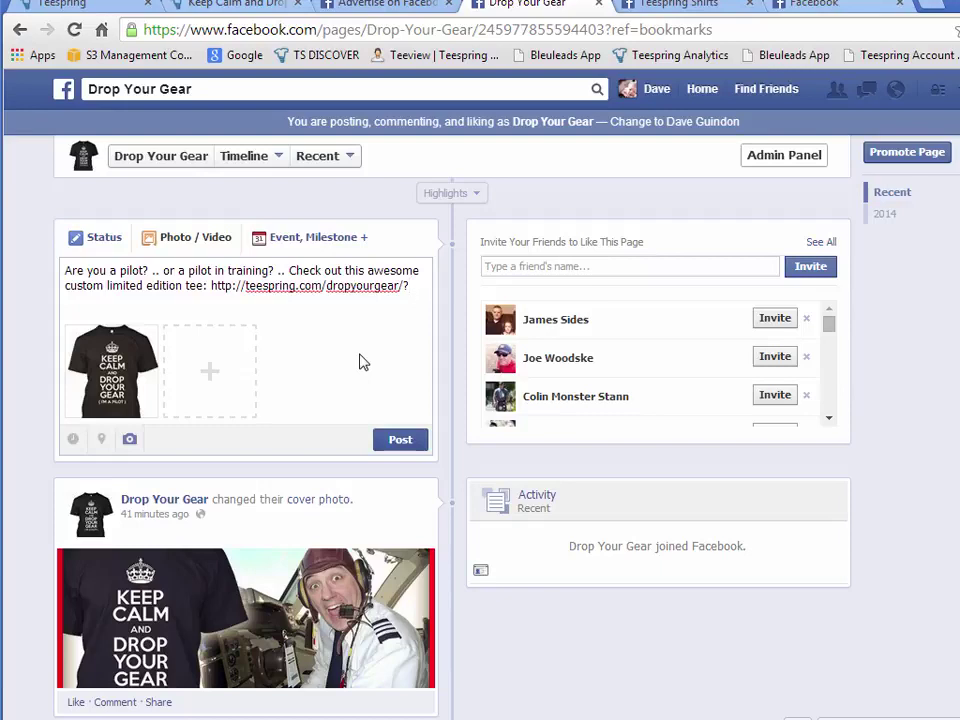
text(fb=pp1)
click(400, 439)
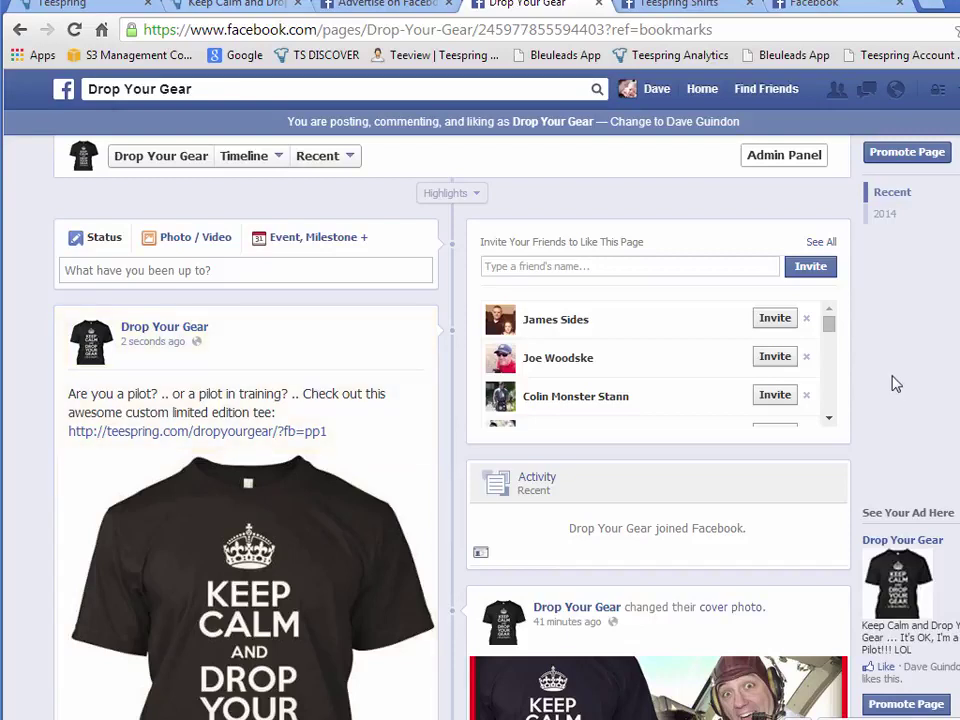
- Enlarge the published shirt photo to check its caption link, close it and look over the post on the page
scroll(896, 388, down, 3)
click(243, 485)
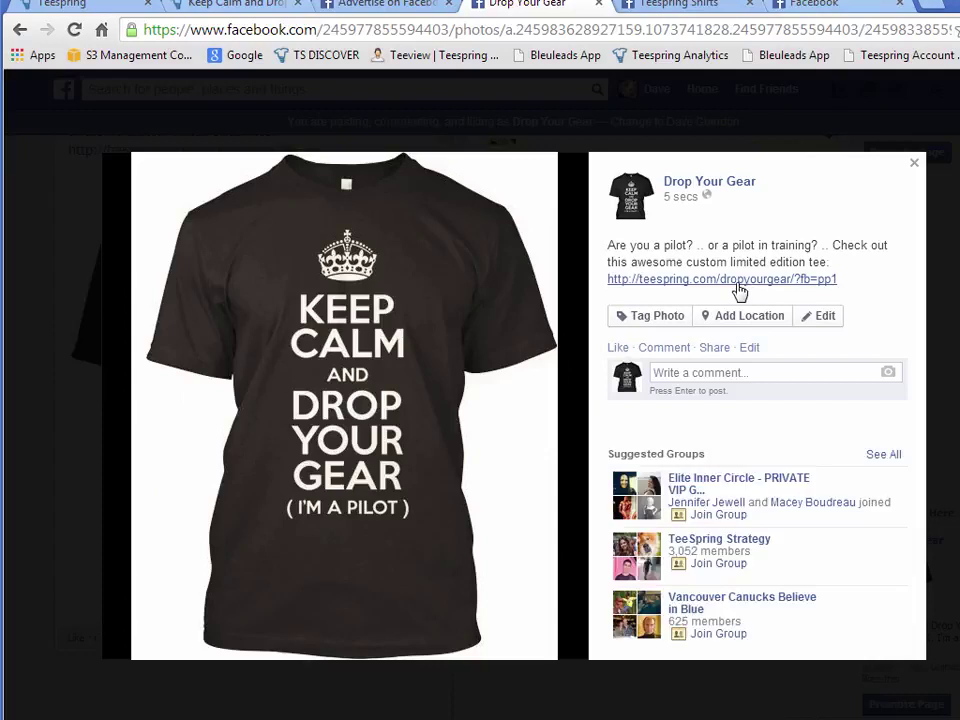
key(Escape)
scroll(563, 640, up, 2)
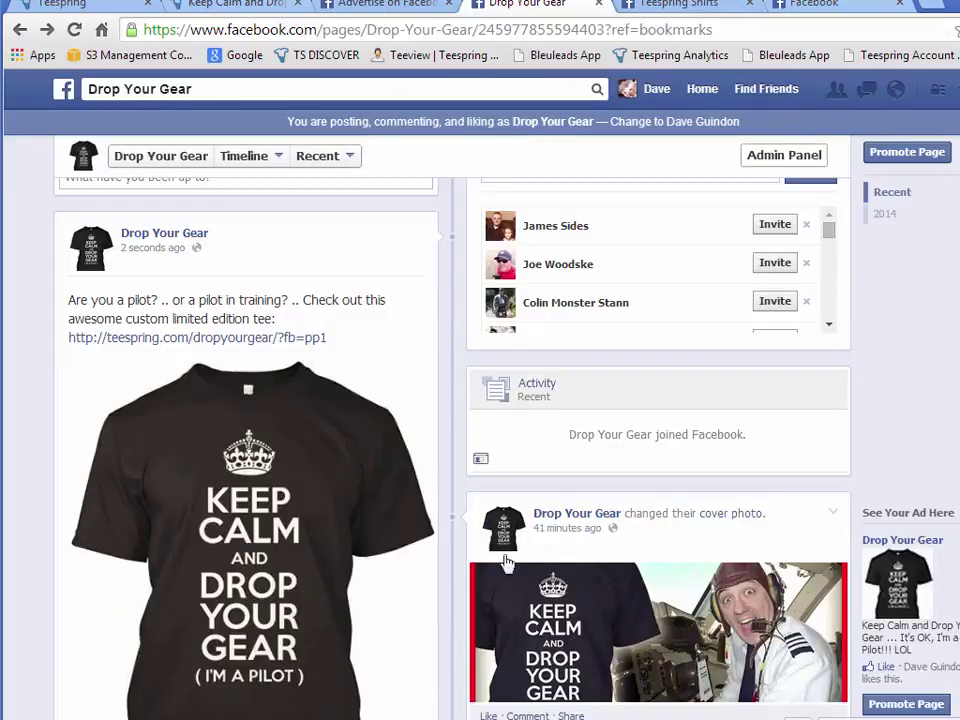
scroll(418, 332, down, 1)
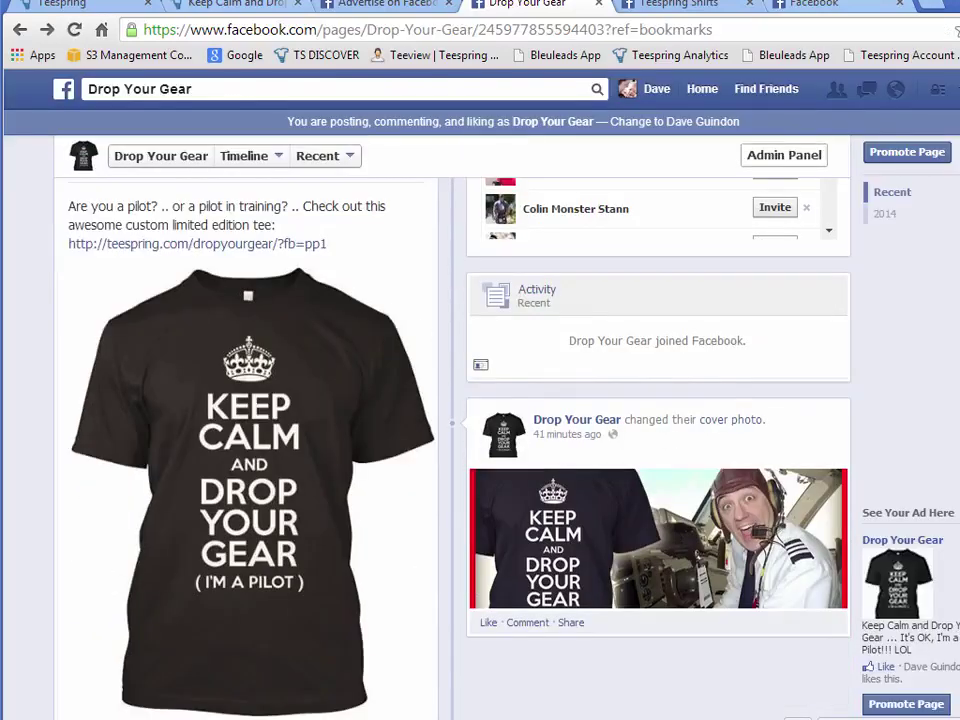
scroll(635, 642, down, 2)
- Like the Drop Your Gear page from its header
scroll(635, 642, up, 5)
scroll(949, 516, up, 3)
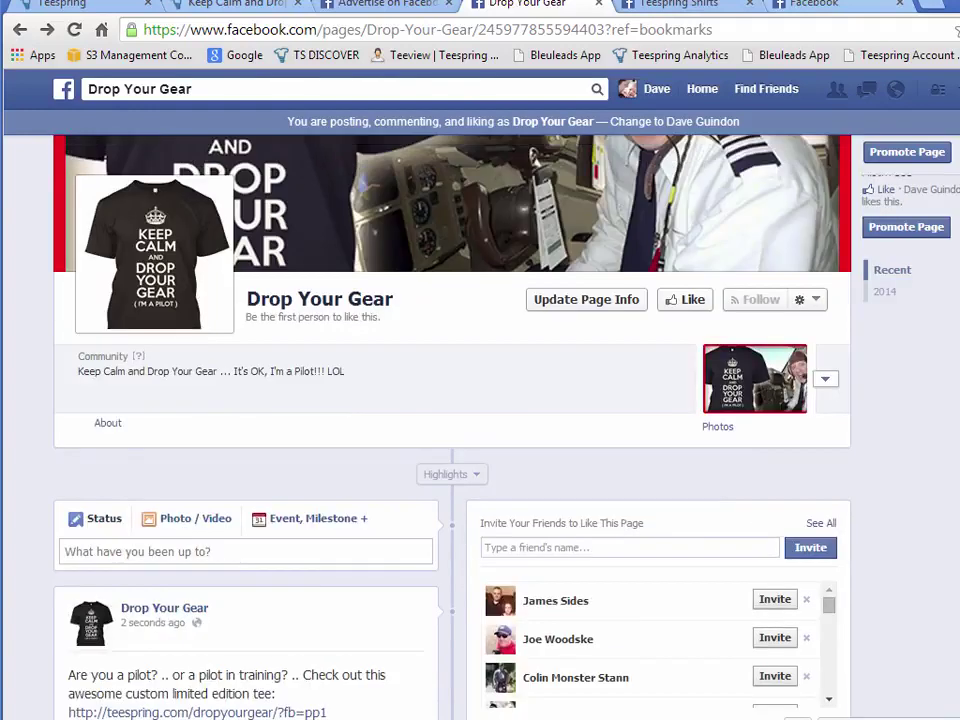
click(675, 396)
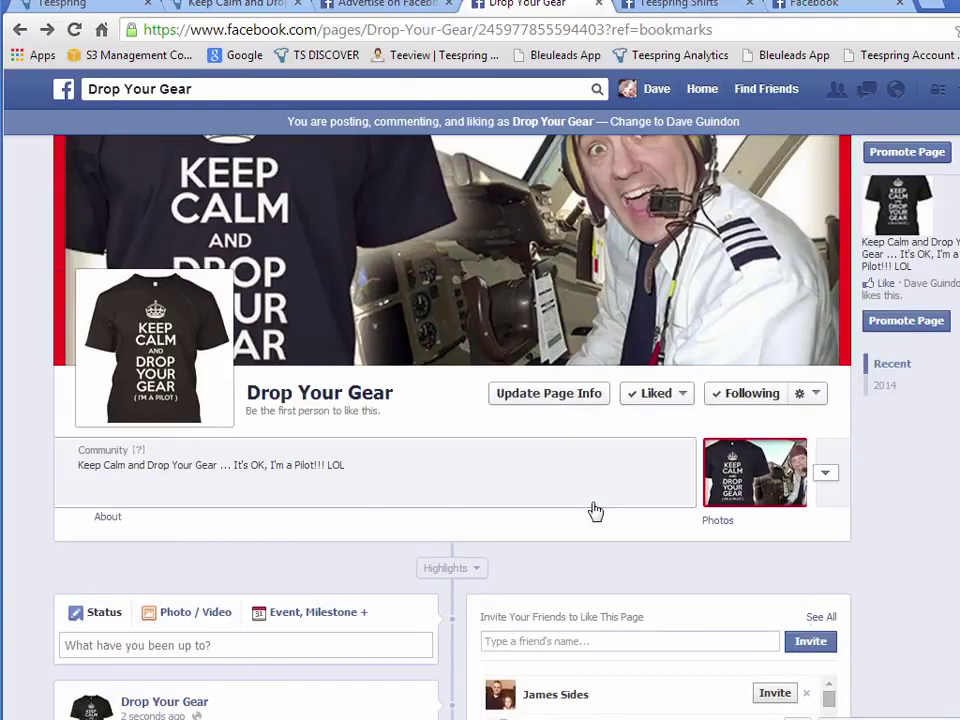
- Open the Facebook home feed in a new tab and reload it to look for the page's photo post
middle_click(702, 90)
click(604, 8)
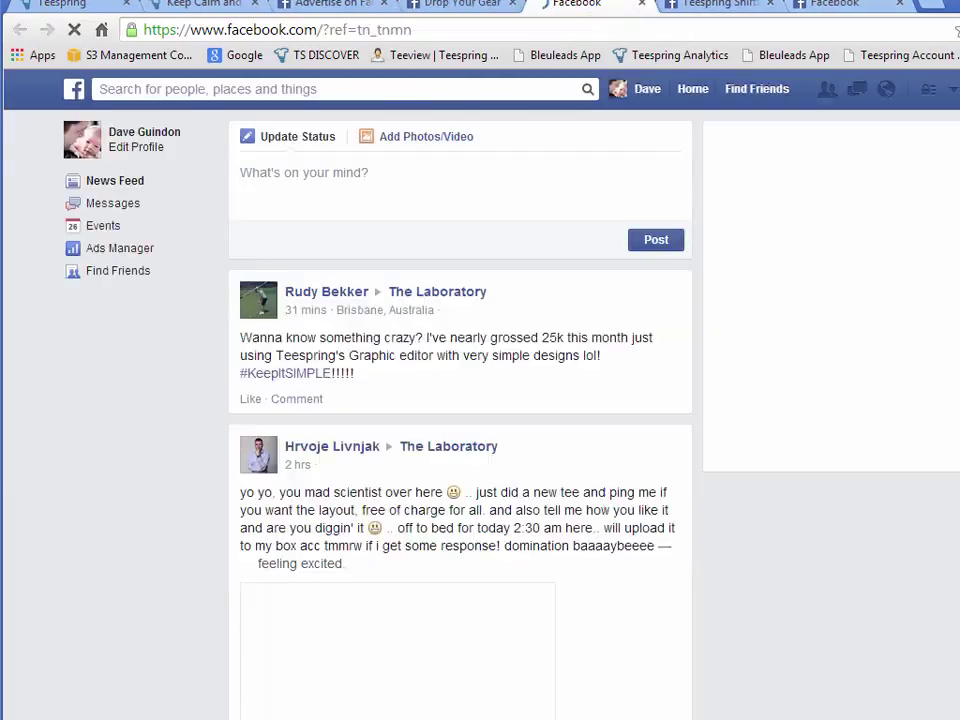
scroll(548, 535, down, 2)
scroll(548, 535, up, 2)
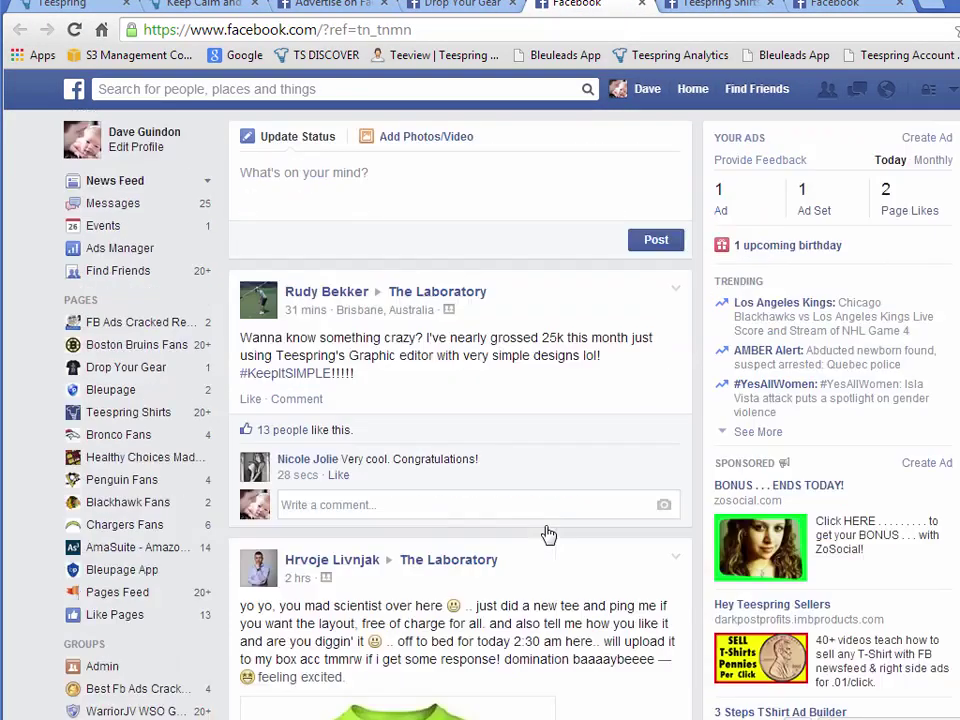
click(74, 31)
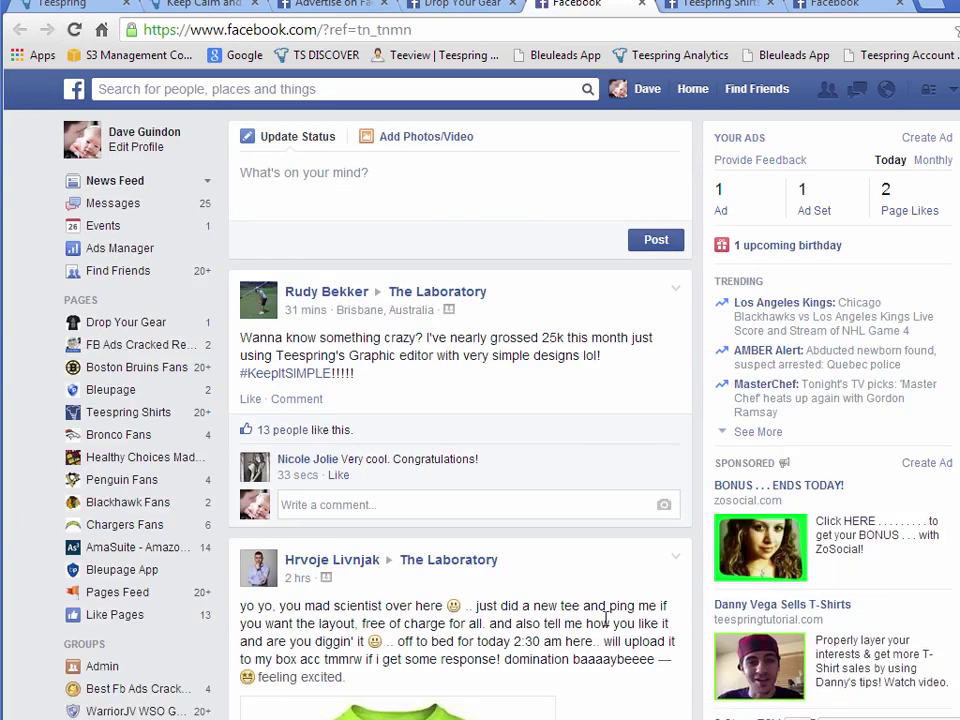
scroll(605, 619, down, 10)
key(F5)
click(74, 29)
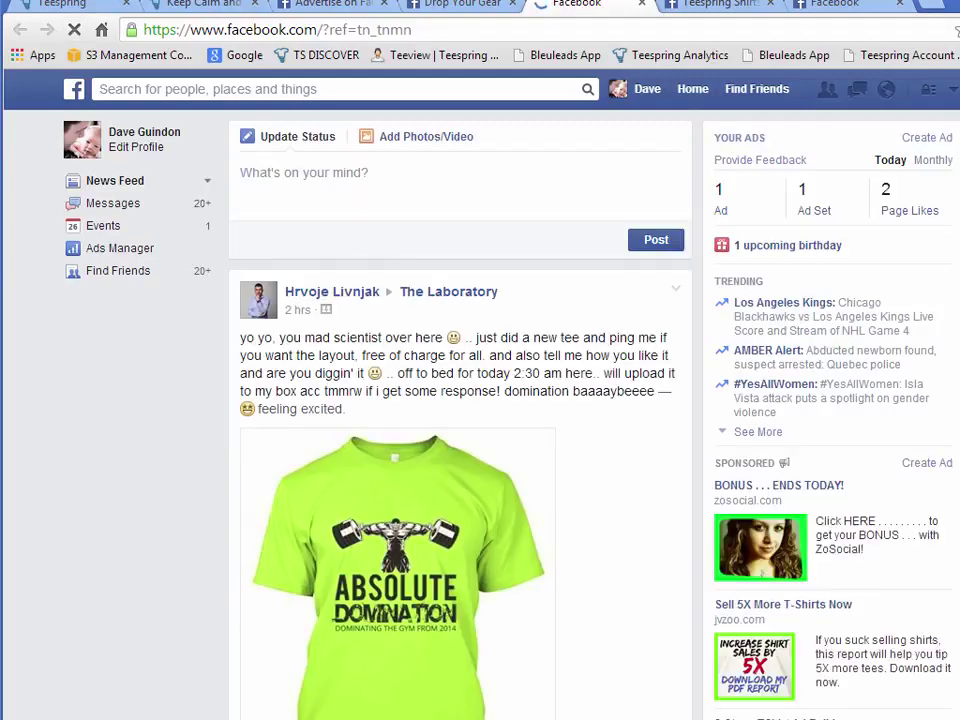
- Return to the Drop Your Gear page and copy the photo post's whole caption, including the tracked link
click(472, 5)
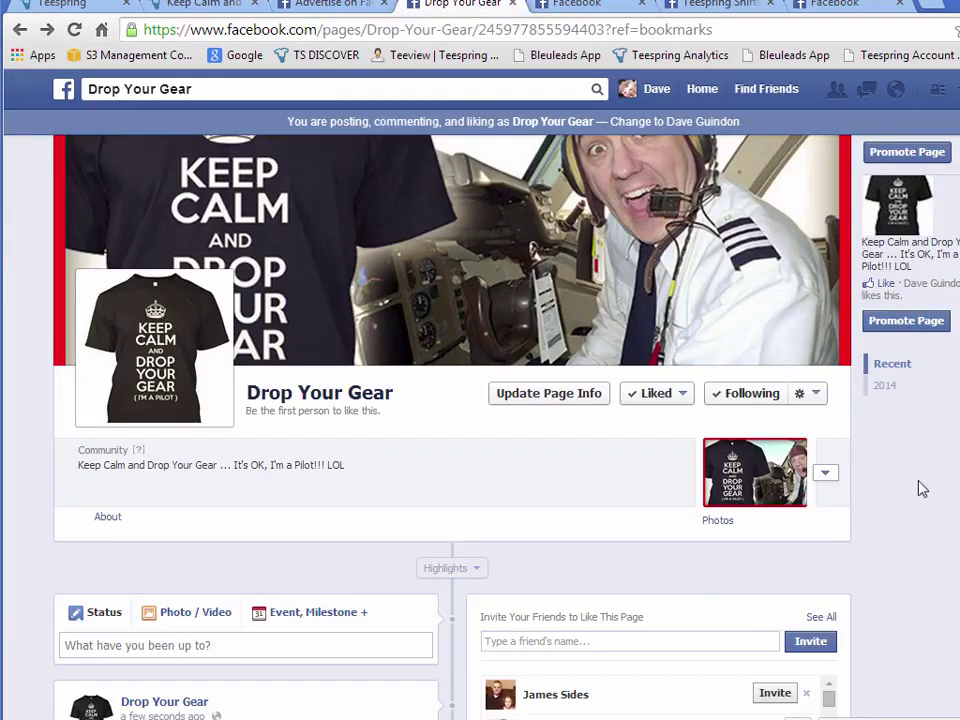
scroll(928, 531, down, 5)
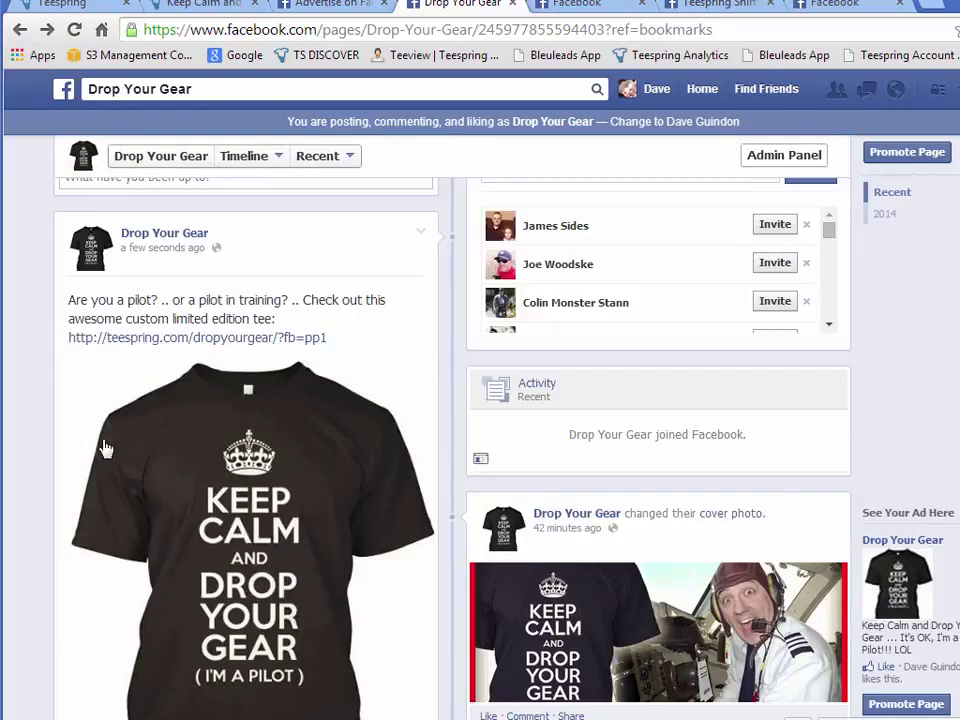
scroll(71, 418, down, 1)
drag(370, 250, 64, 206)
key(ctrl+c)
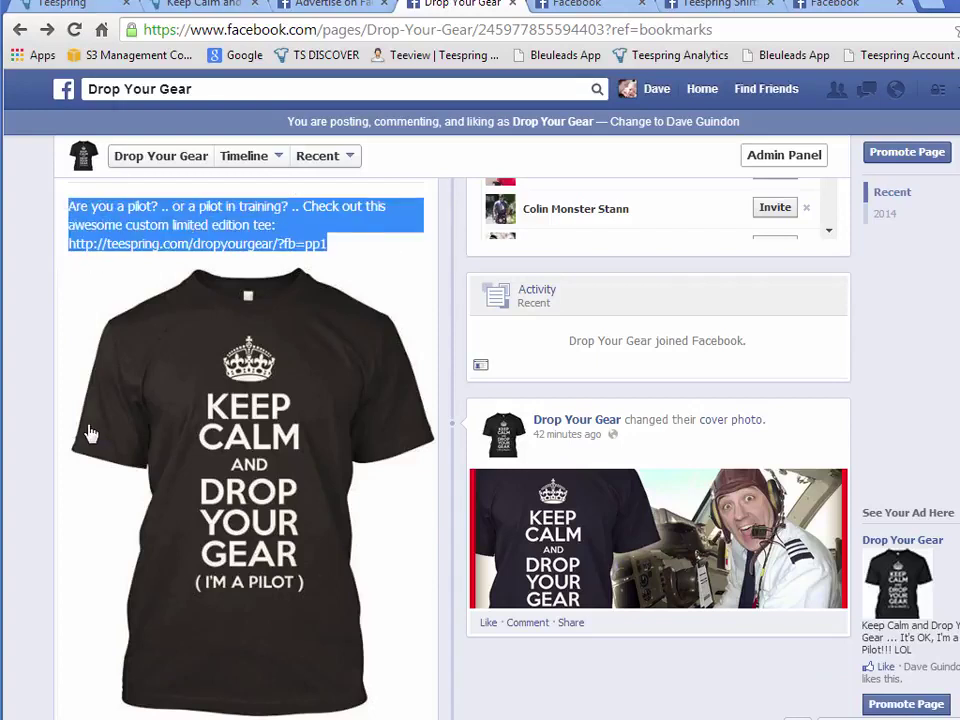
- Delete the published shirt photo post from the Drop Your Gear timeline
scroll(90, 432, up, 1)
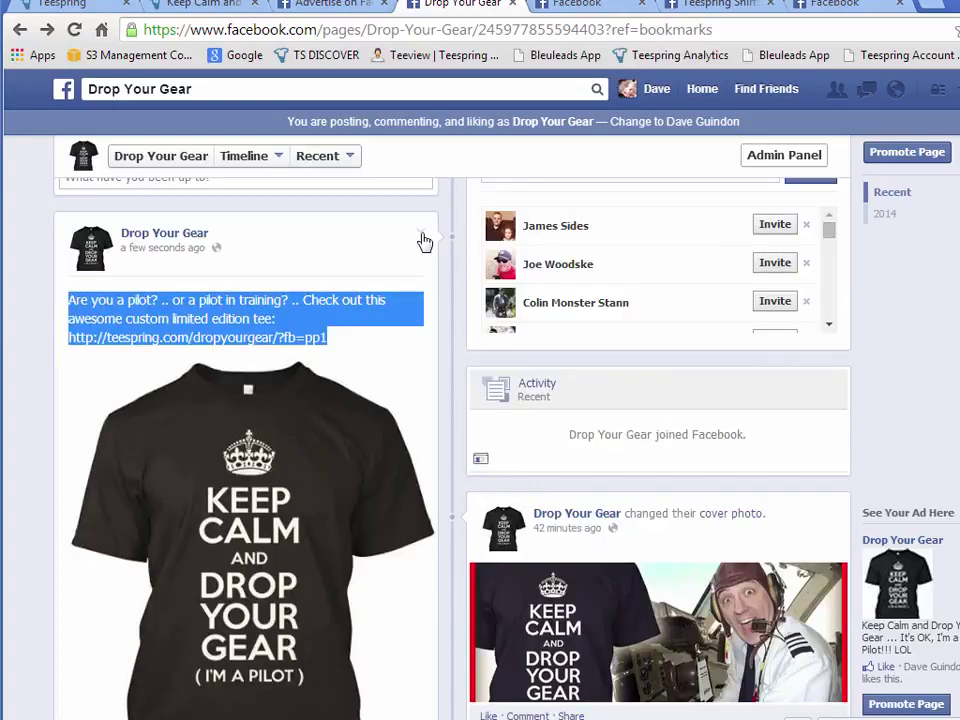
click(423, 238)
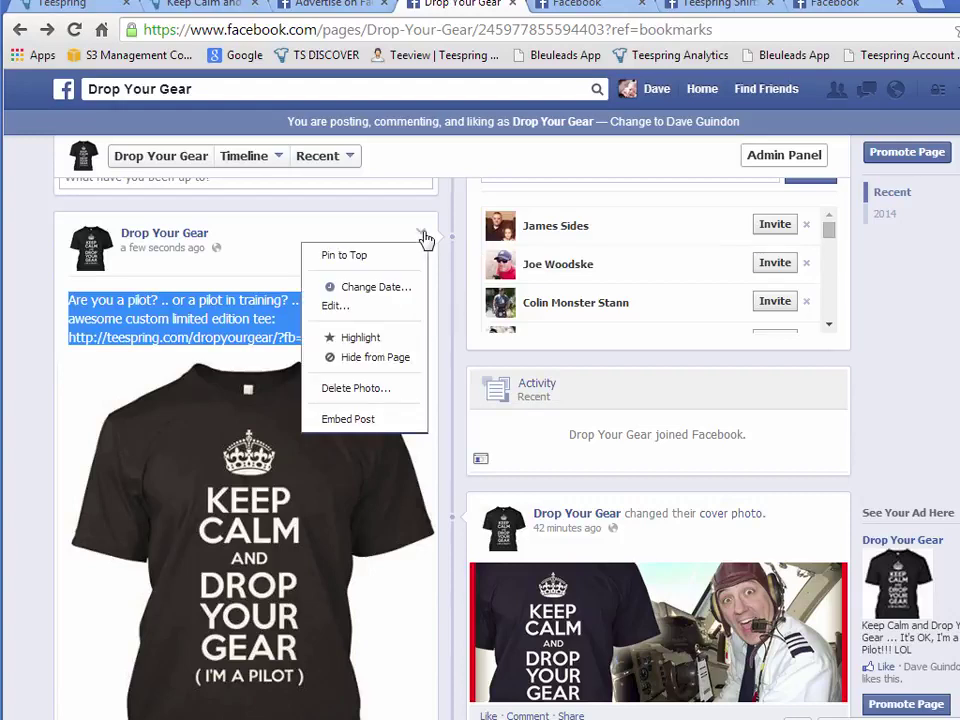
click(369, 398)
click(669, 280)
- Start a new photo post on the page and upload front-front.jpg from the Pilots folder
scroll(357, 520, up, 4)
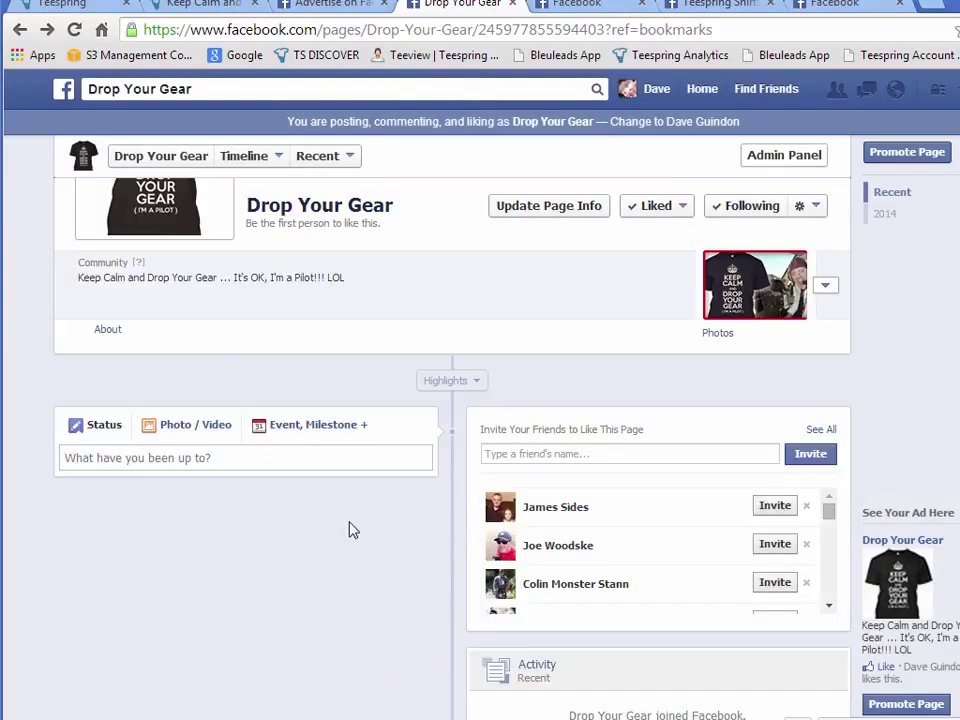
click(189, 519)
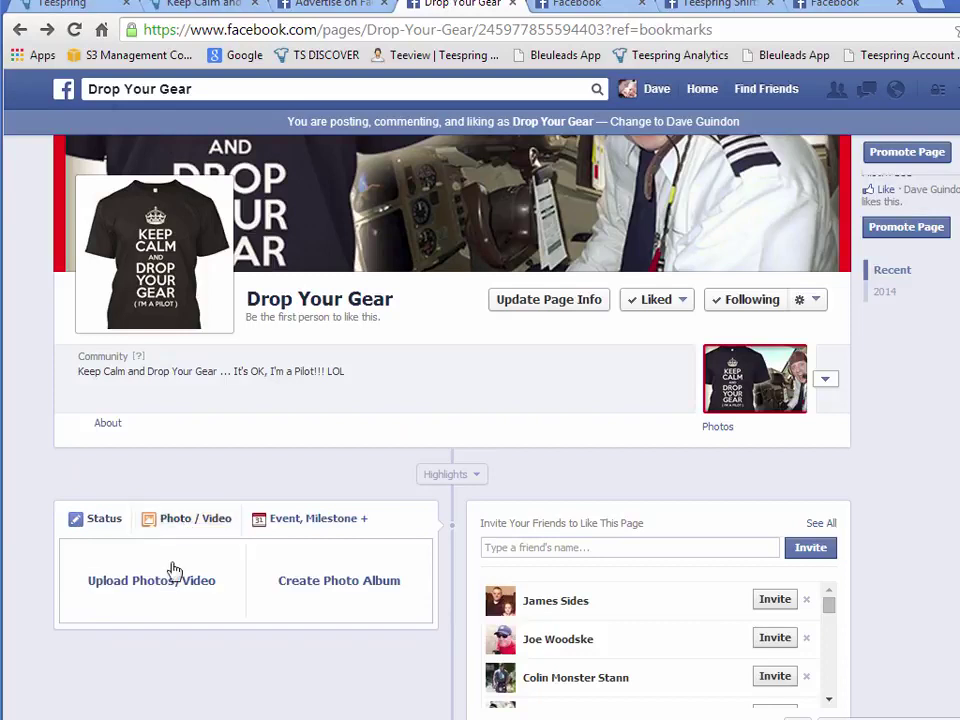
click(170, 594)
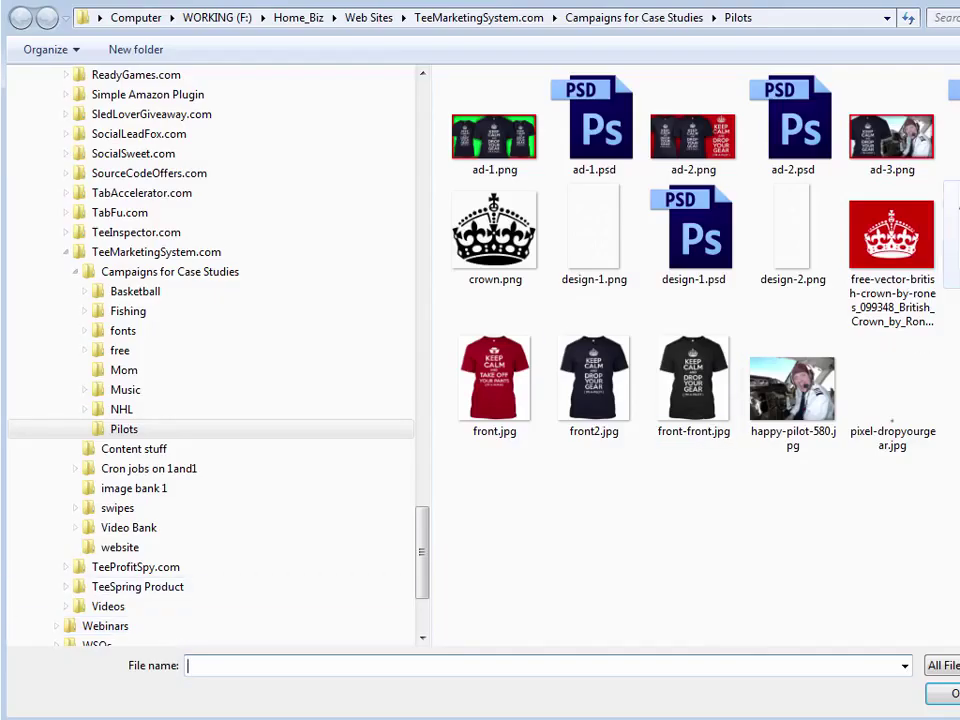
double_click(691, 389)
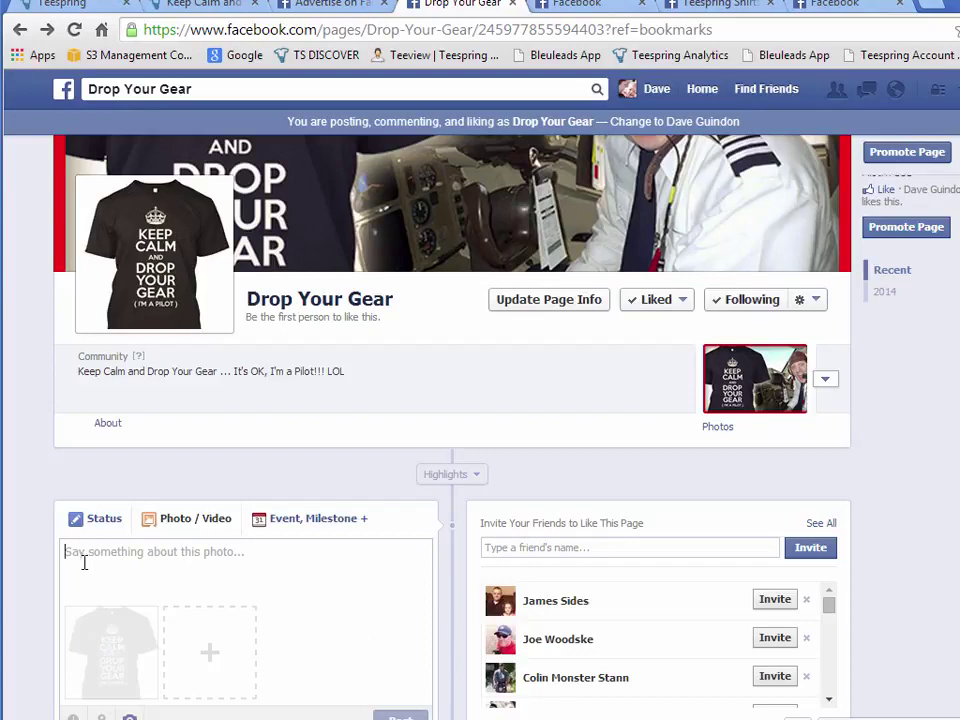
- Paste the copied caption with the tracked link into the new photo post and publish it
key(ctrl+v)
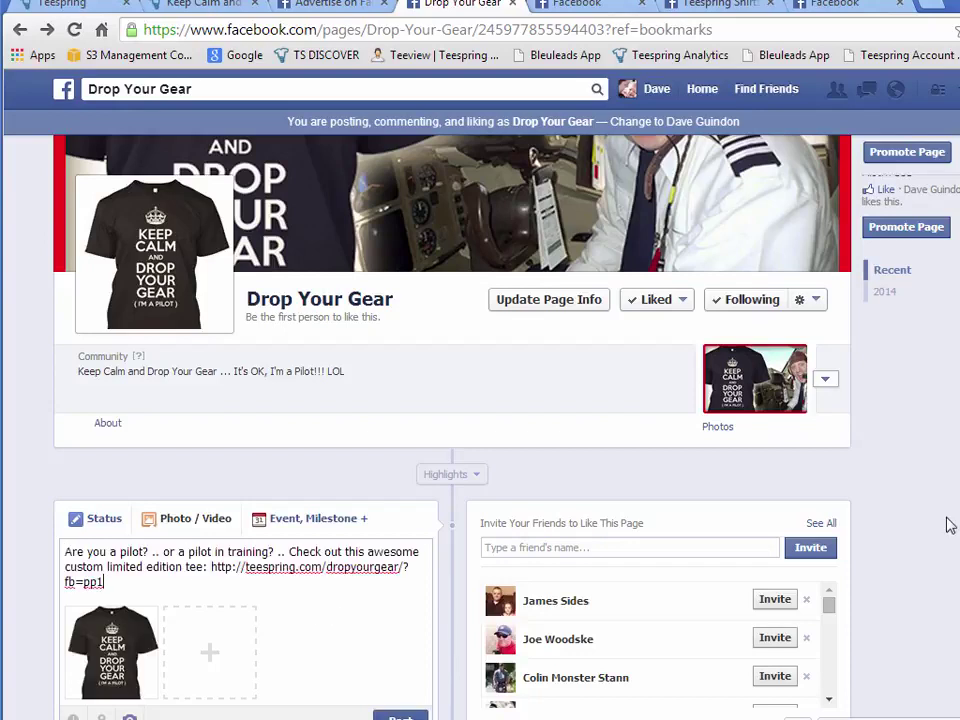
scroll(950, 525, down, 1)
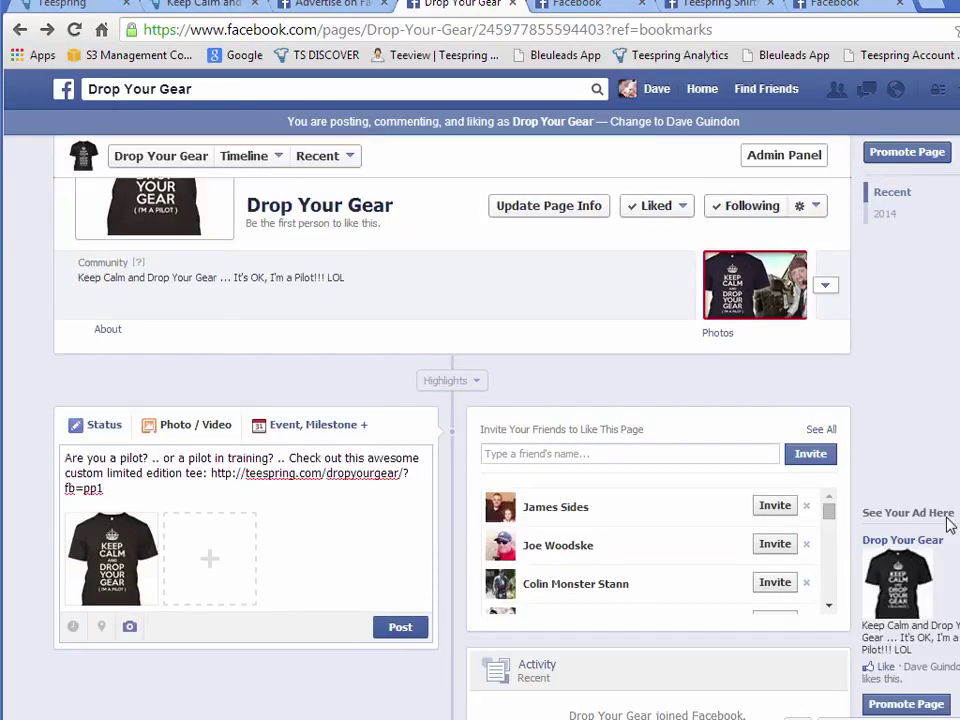
click(401, 630)
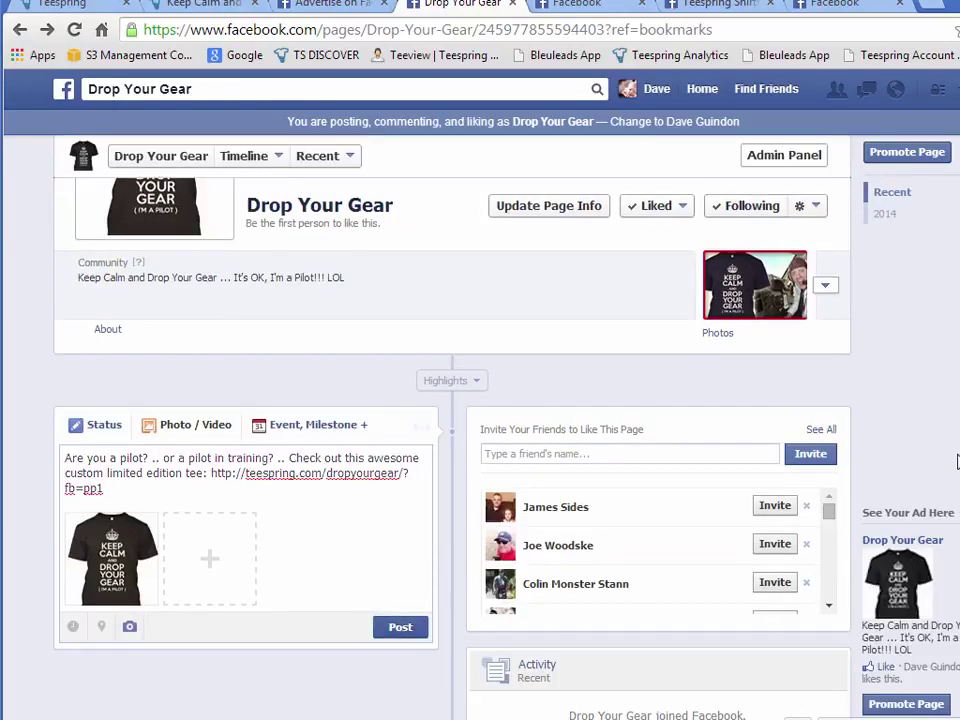
- Reload the news feed, look through it for the new page post and examine the options offered on the first feed post
click(606, 10)
click(72, 31)
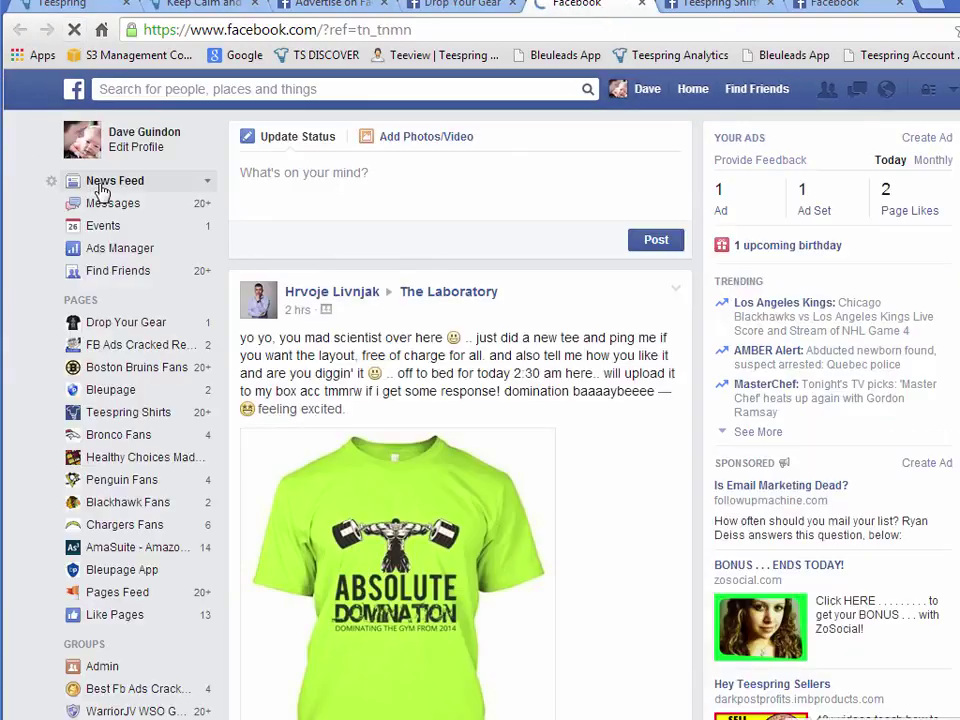
click(100, 190)
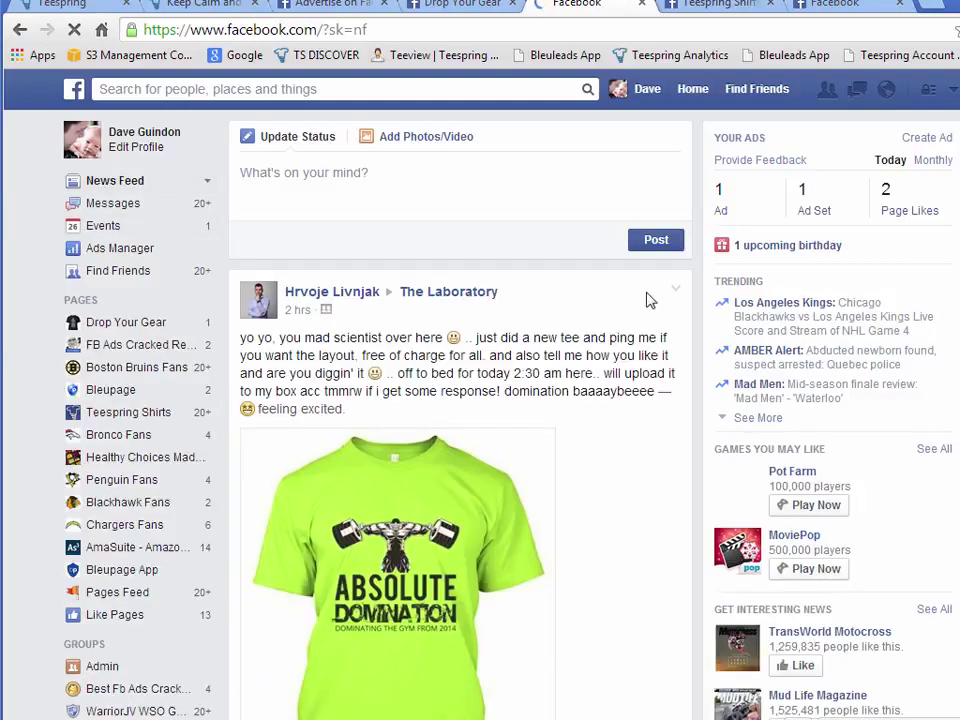
click(676, 293)
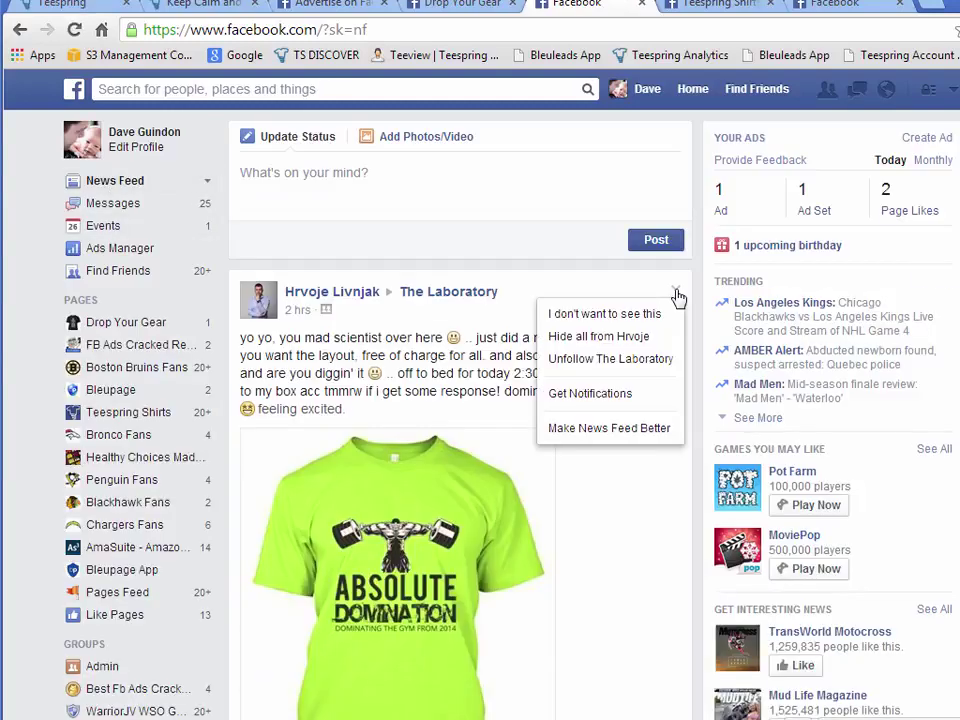
click(520, 280)
scroll(553, 296, down, 12)
scroll(647, 472, up, 12)
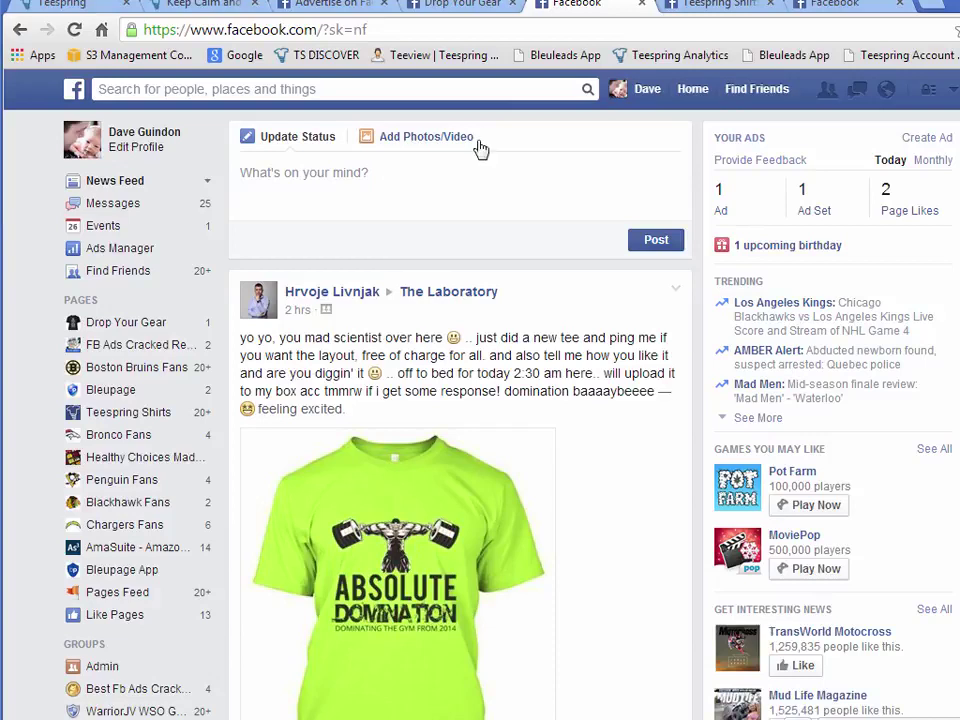
scroll(643, 407, down, 20)
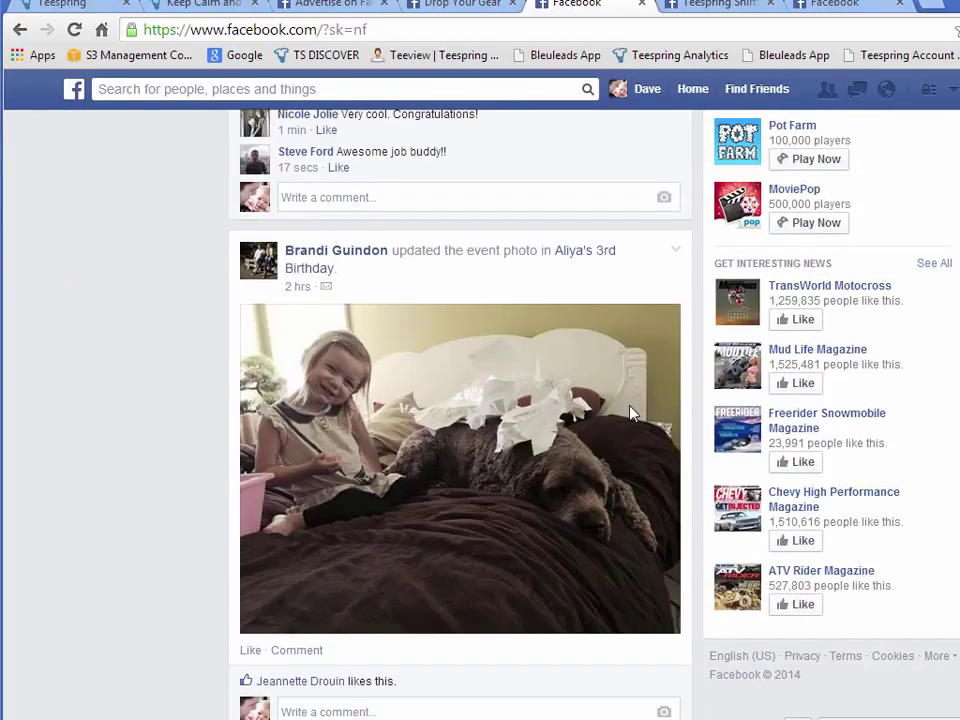
scroll(632, 415, up, 20)
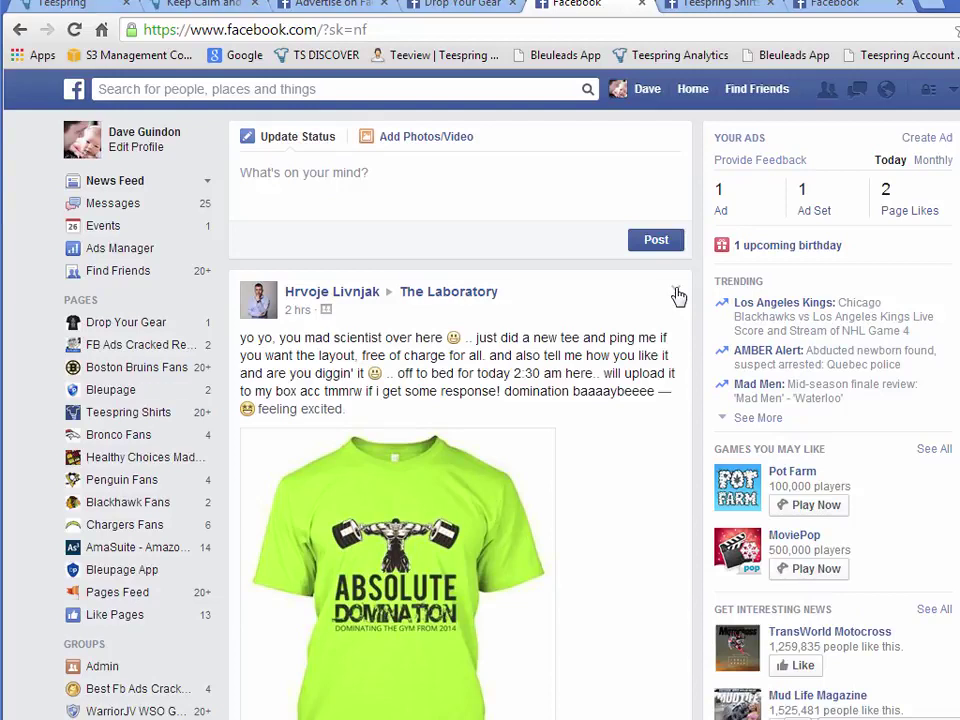
click(676, 293)
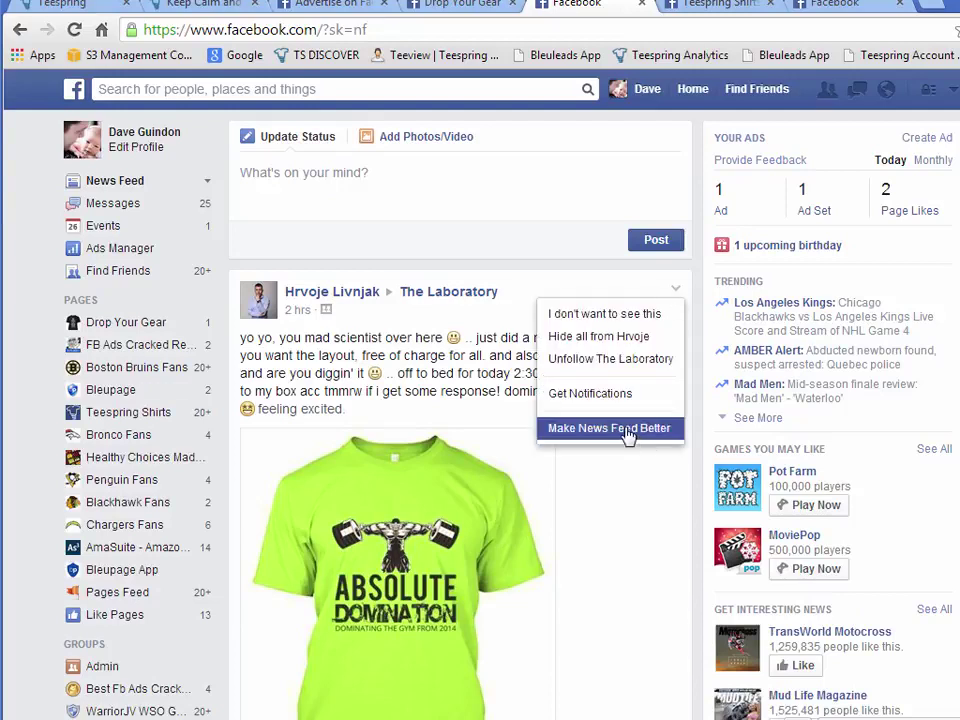
click(528, 266)
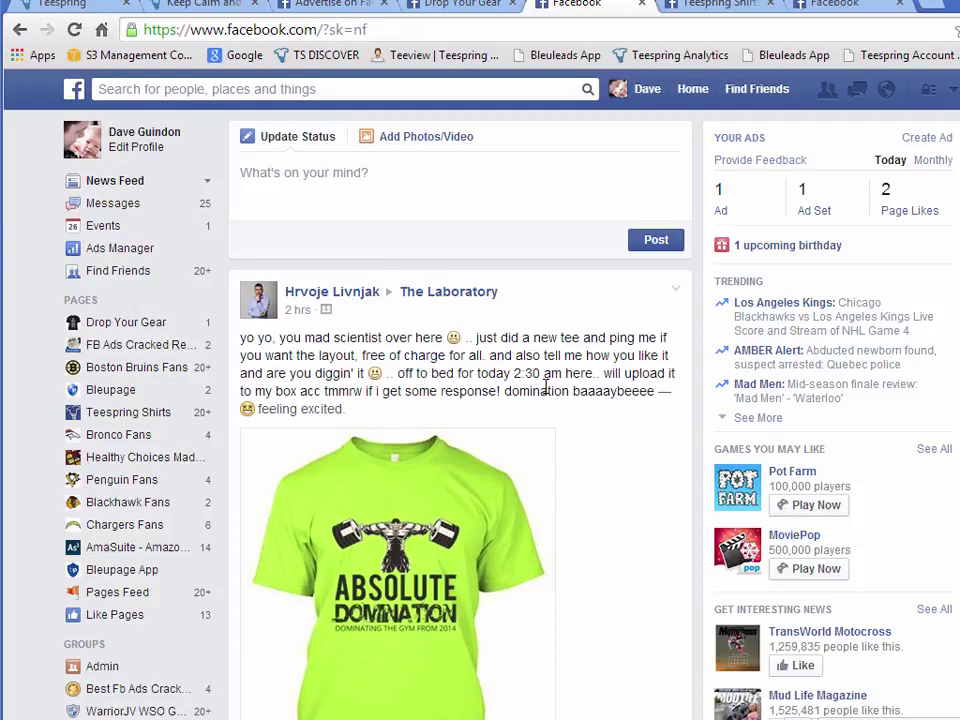
- Return to the Drop Your Gear page and review the republished photo post's caption, link and image
click(470, 5)
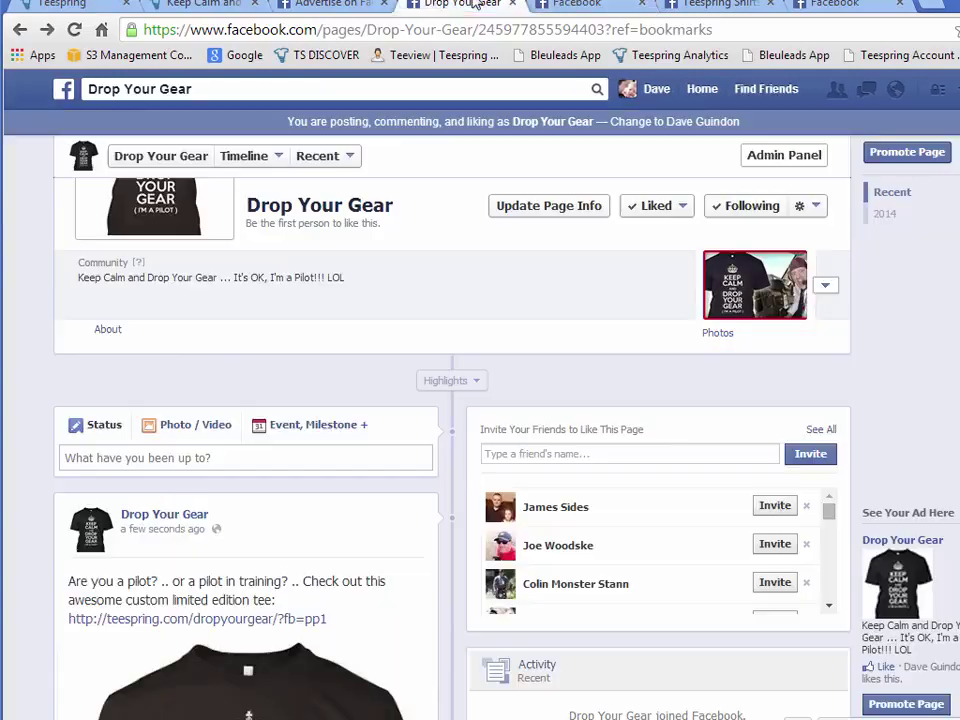
scroll(371, 488, down, 2)
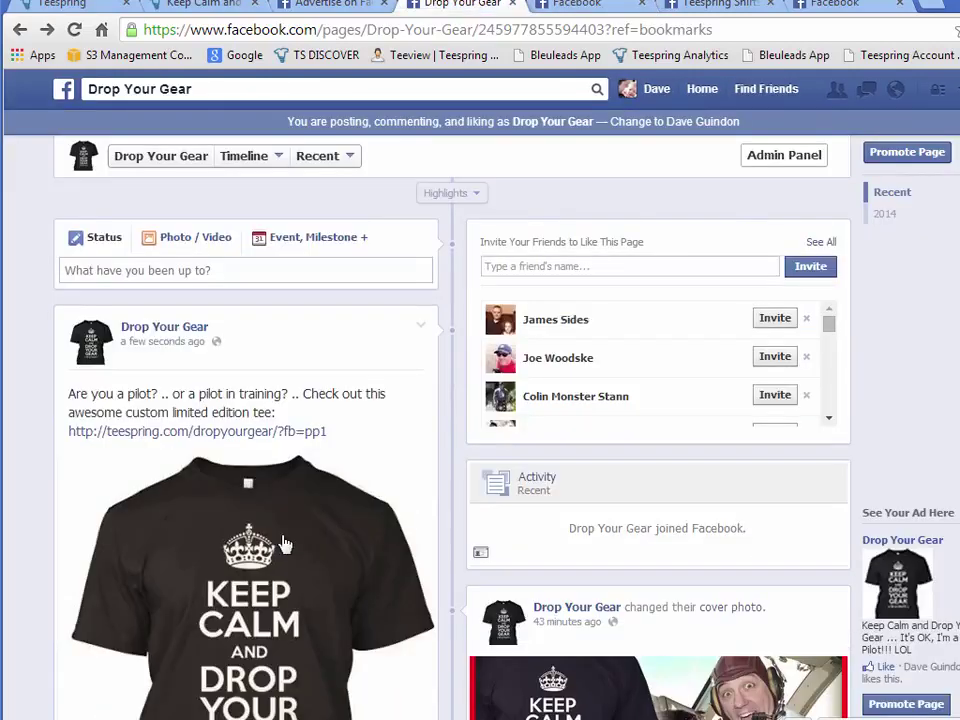
scroll(378, 515, down, 1)
scroll(390, 525, down, 2)
scroll(397, 334, up, 2)
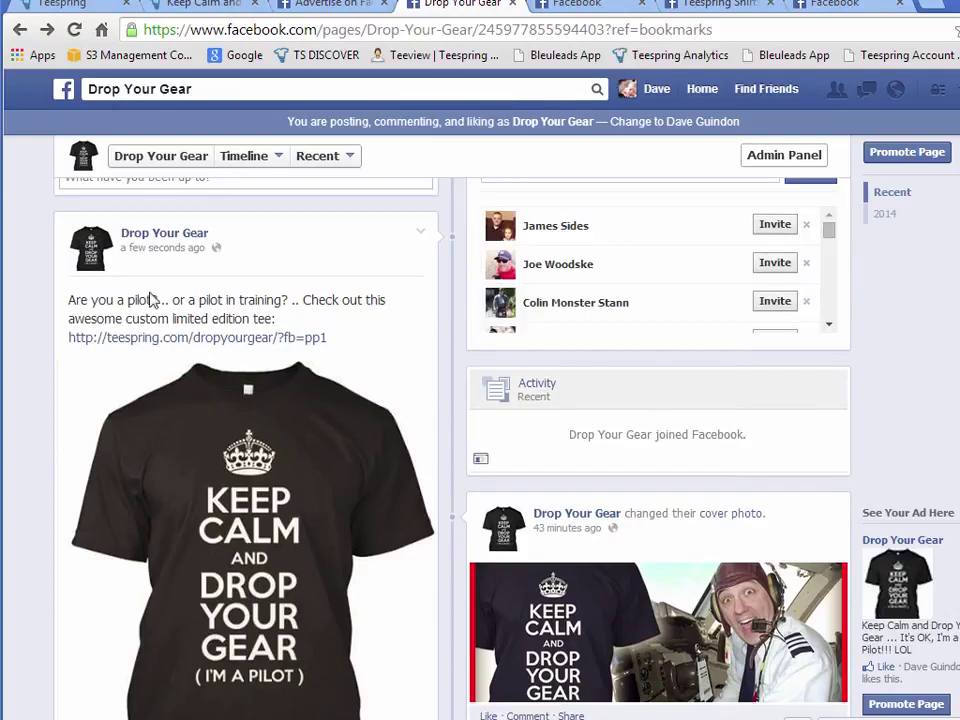
scroll(377, 649, down, 3)
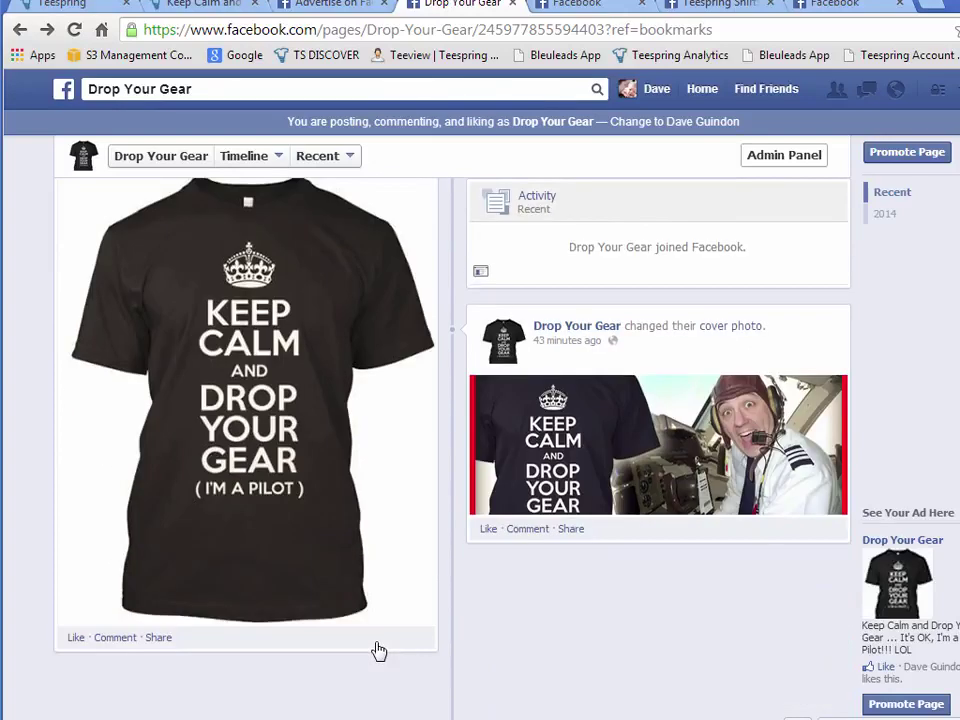
scroll(377, 651, up, 2)
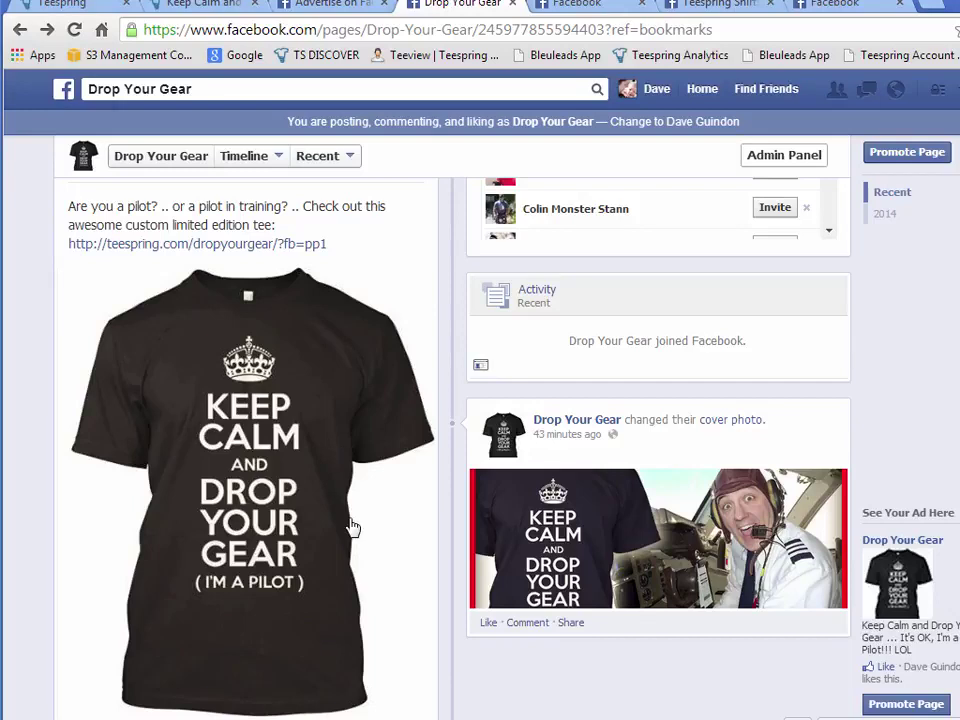
scroll(375, 619, up, 10)
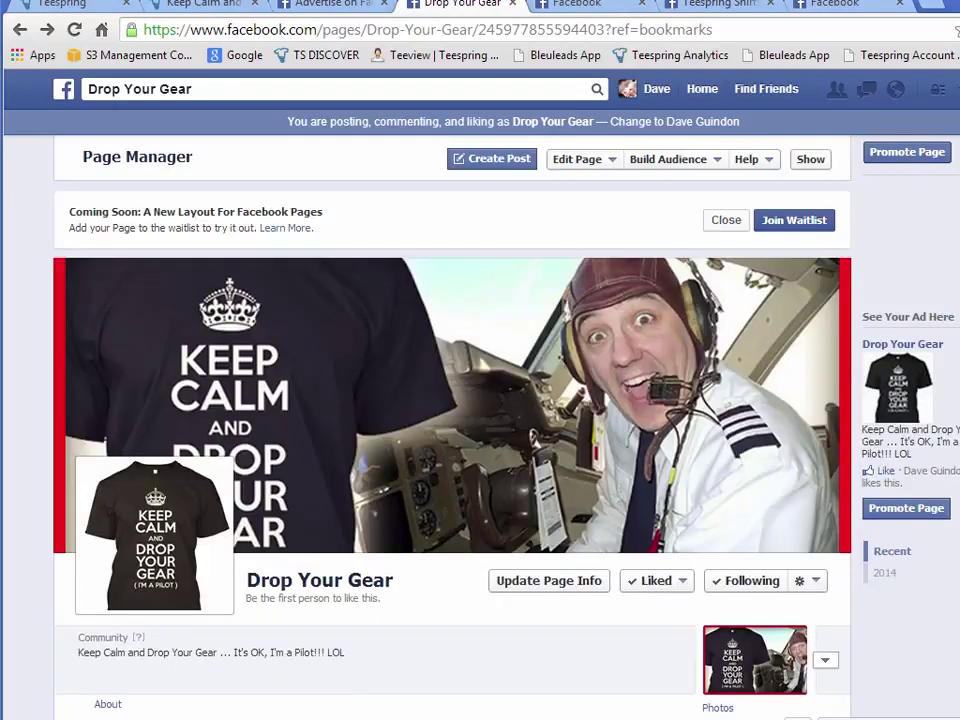